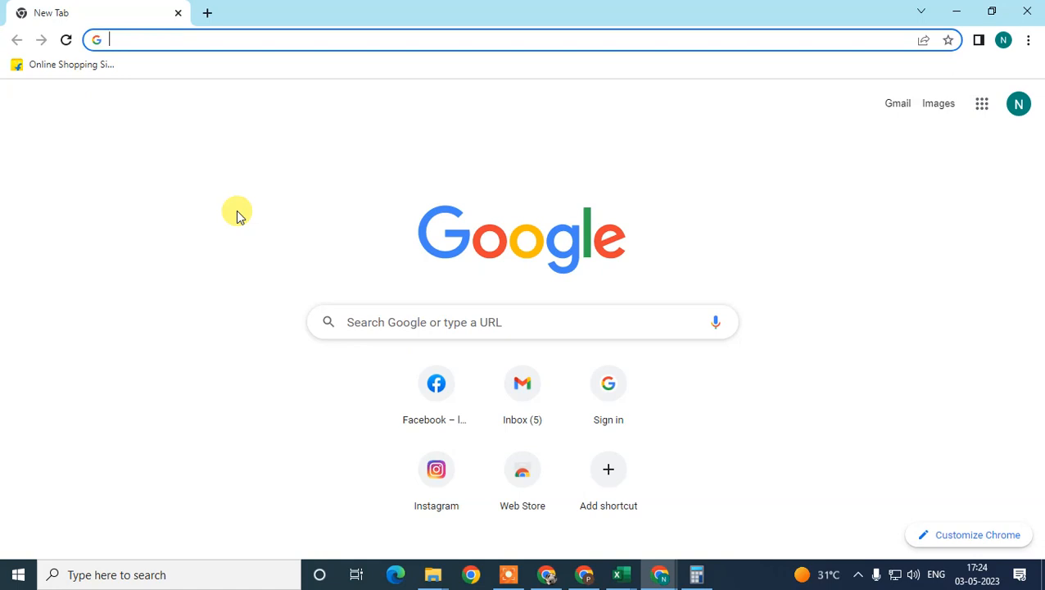
Check which Google account is signed in and open Google Maps through a web search for "google maps"
left_click(1020, 105)
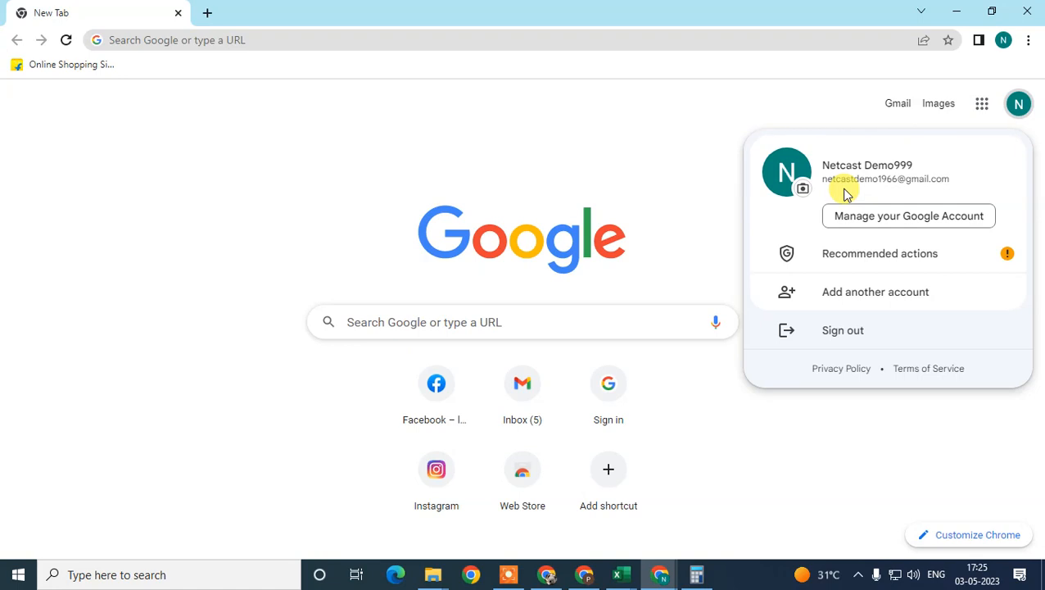
left_click(307, 184)
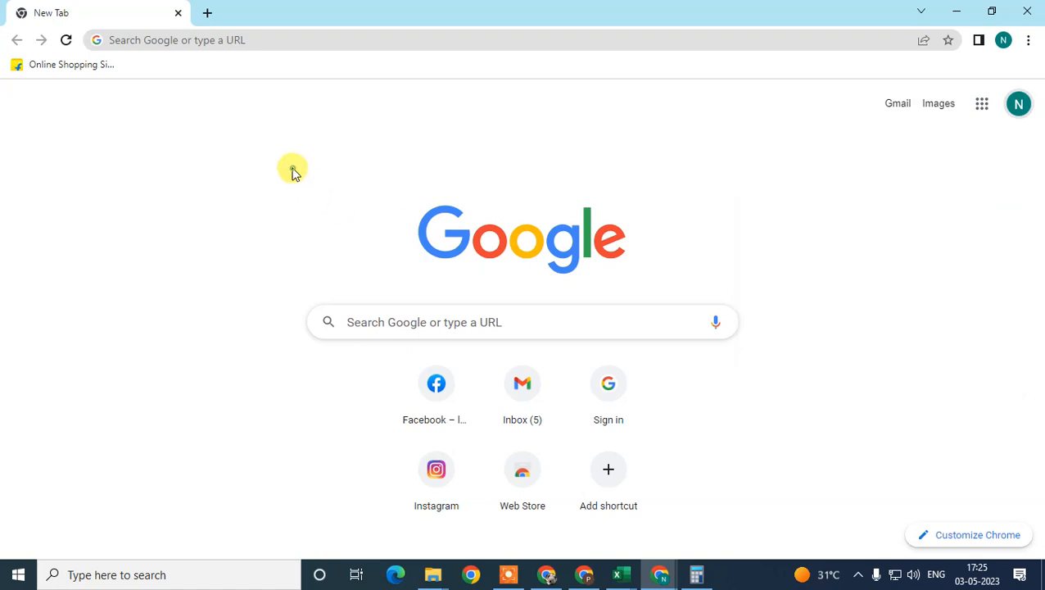
left_click(293, 38)
type("m")
key("BackSpace")
key("BackSpace")
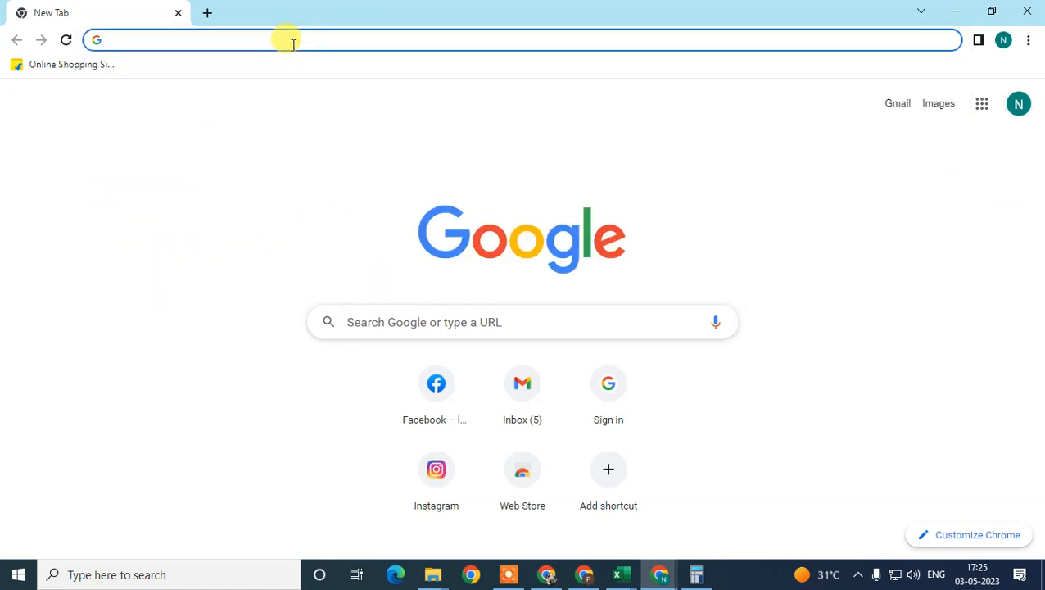
type("google ma")
key("Return")
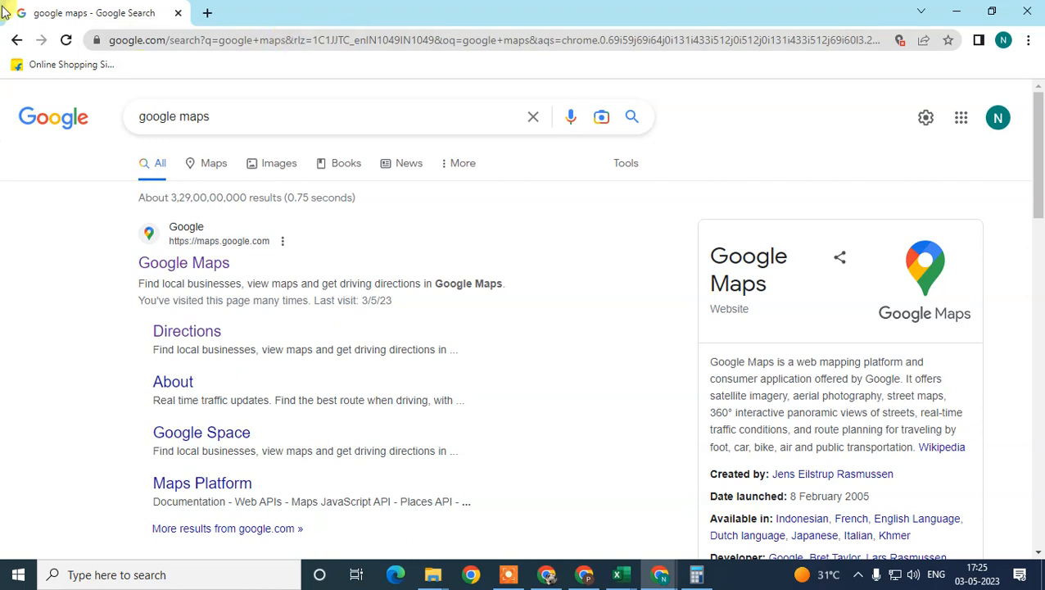
left_click(193, 254)
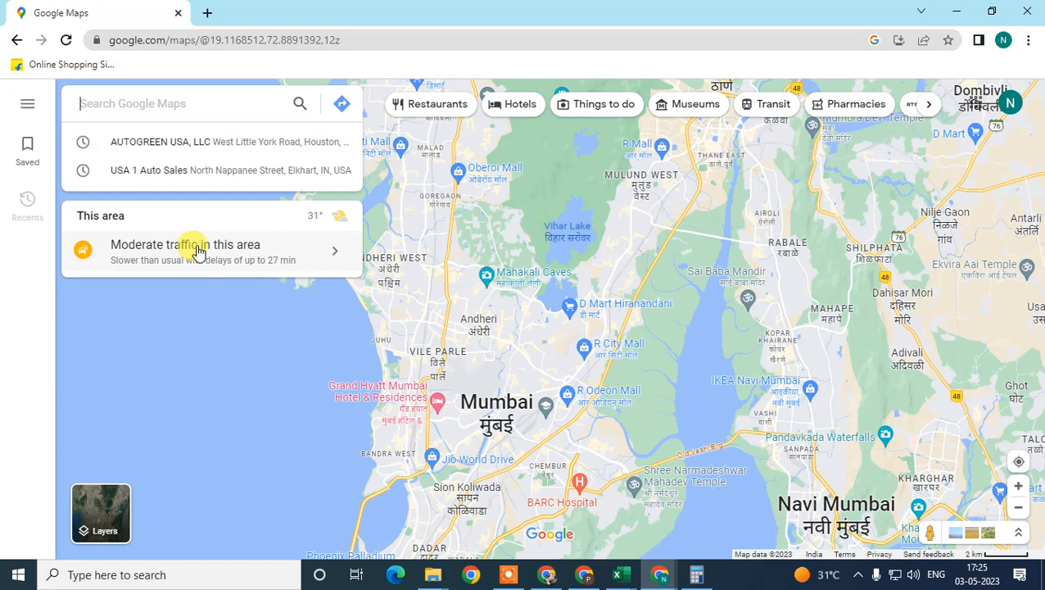
Start adding your business from Google Maps to open the Business Profile creation form
left_click(26, 105)
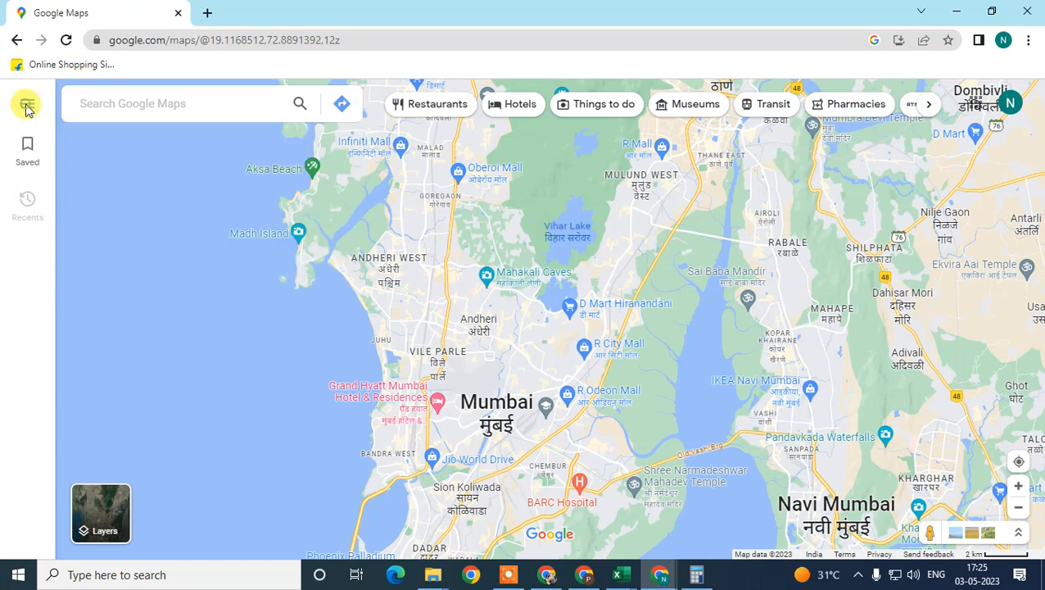
scroll(104, 251, "down", 1)
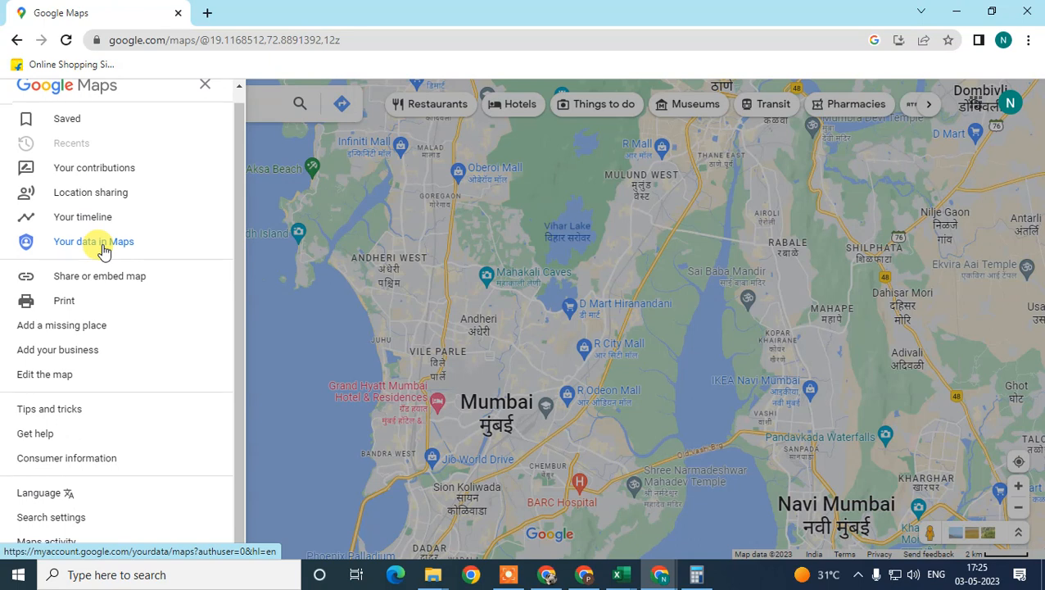
left_click(40, 349)
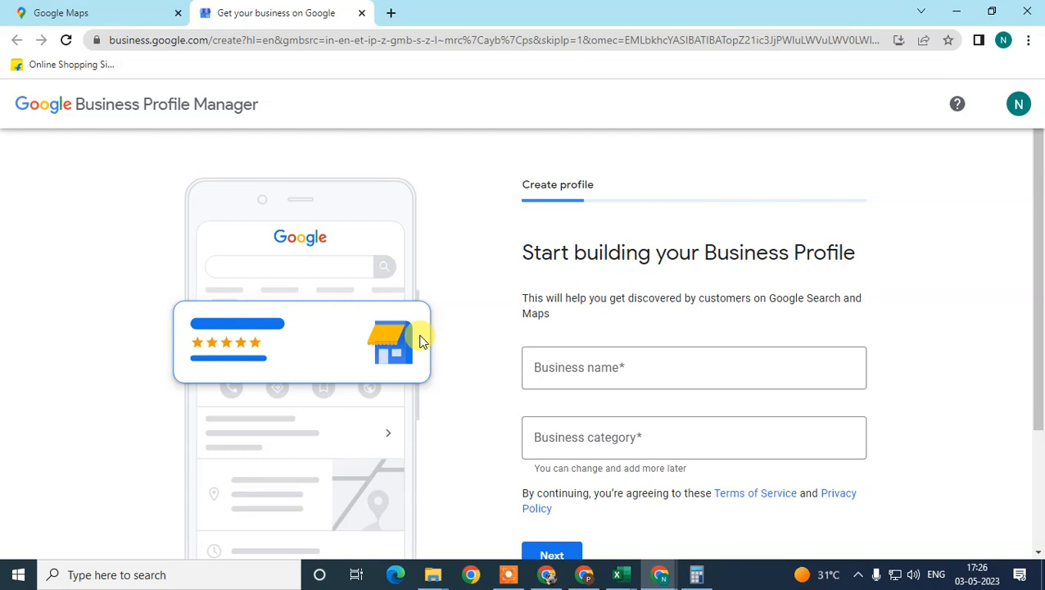
Enter "kcmakr car dealer" as the business name for the new profile
scroll(544, 252, "down", 1)
left_click(636, 295)
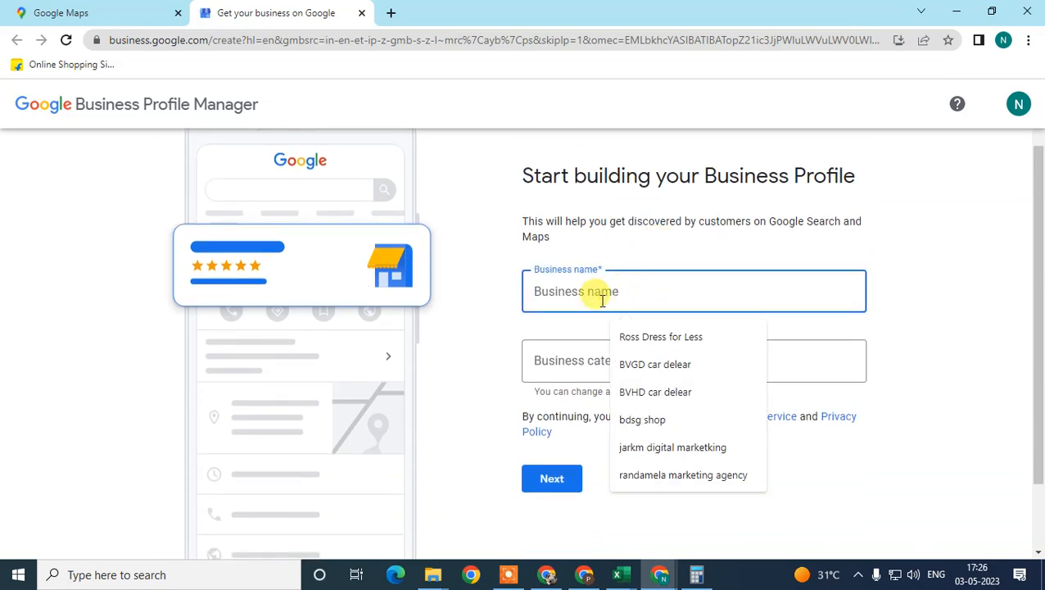
type("n")
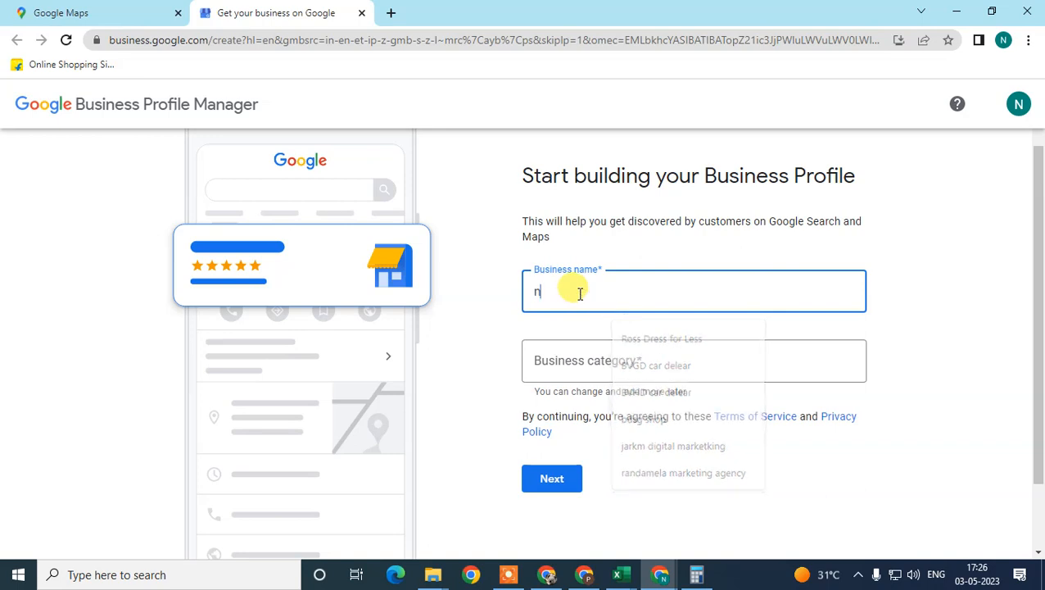
type("ak")
key("BackSpace")
key("BackSpace")
key("BackSpace")
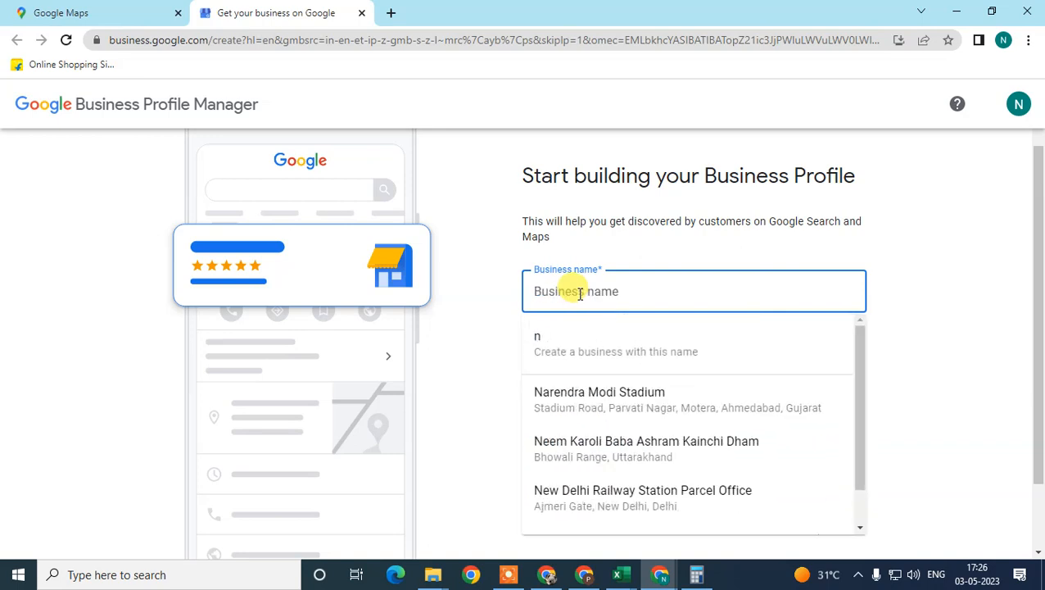
type("kcmakr")
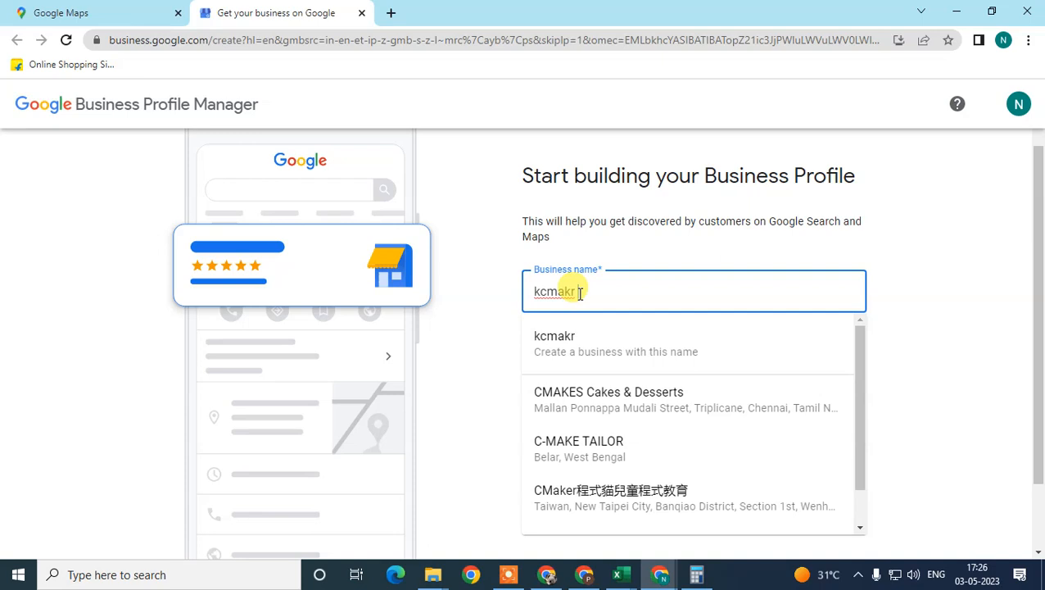
type(" car dealr")
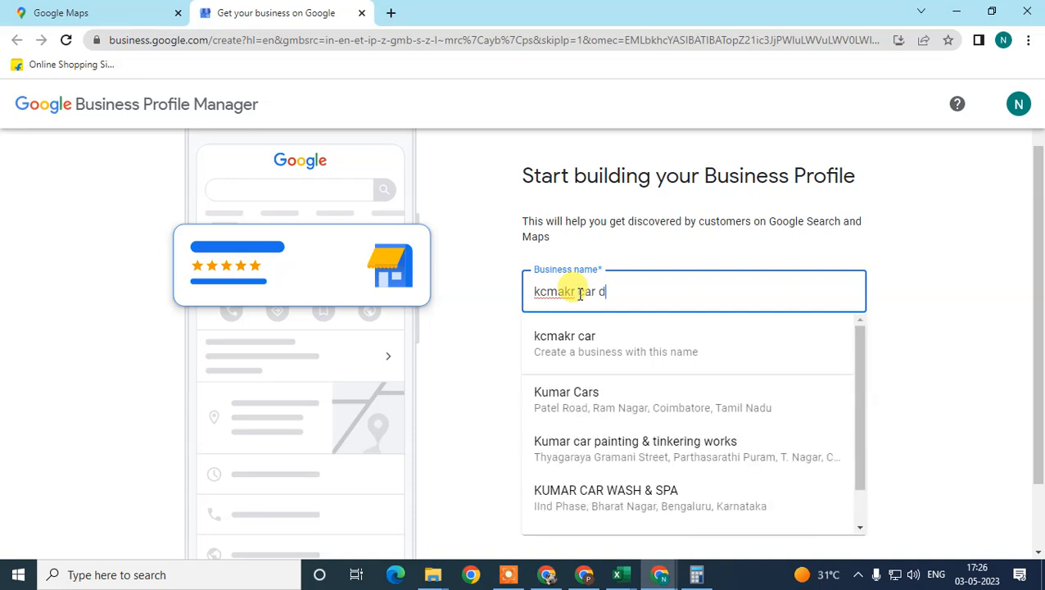
key("BackSpace")
key("BackSpace")
key("BackSpace")
key("BackSpace")
key("BackSpace")
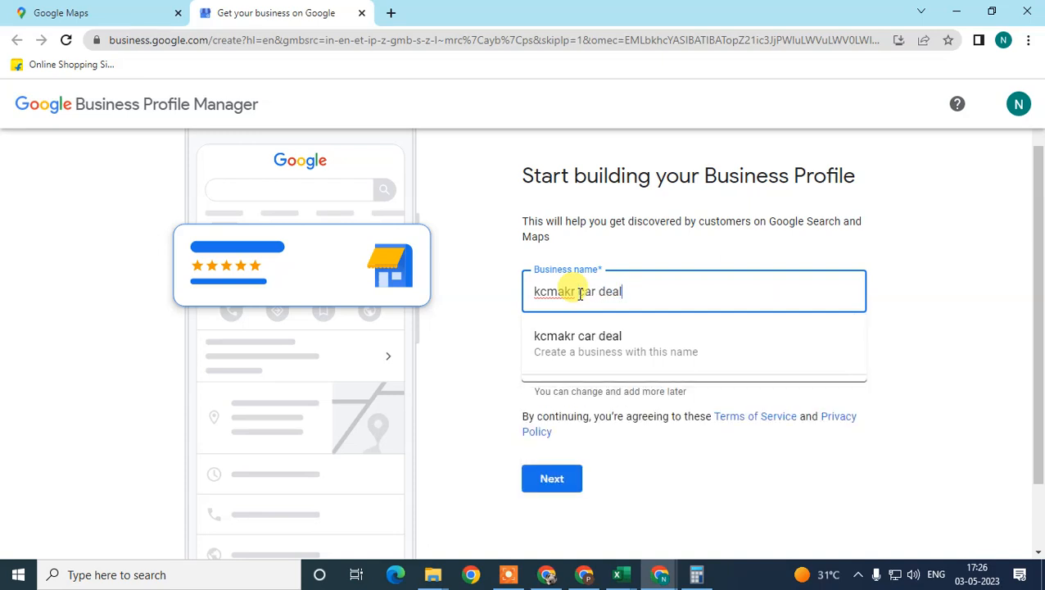
type("elar")
key("BackSpace")
key("BackSpace")
key("BackSpace")
type("aler")
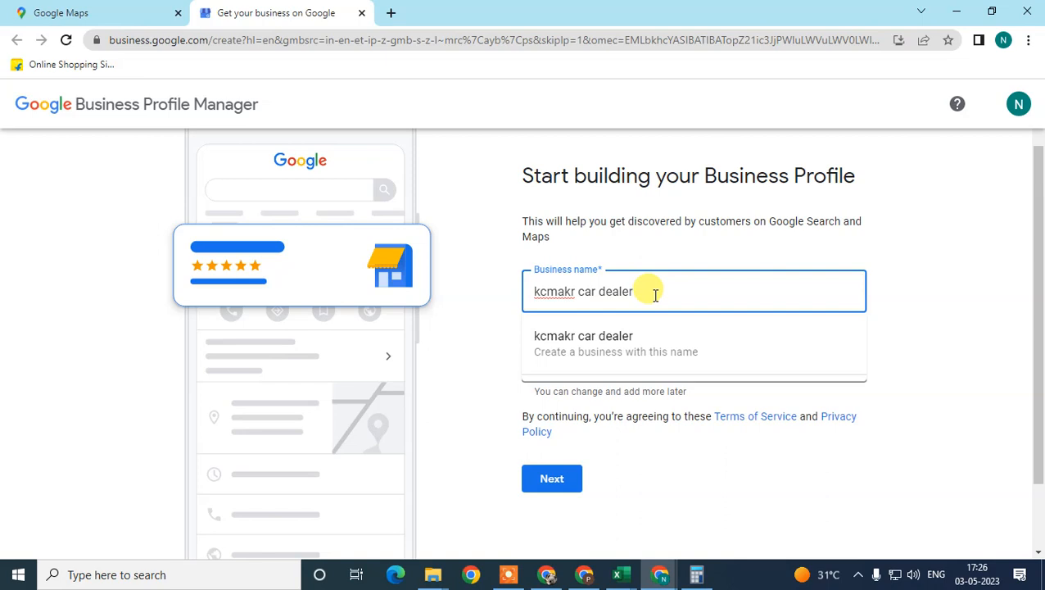
key("BackSpace")
key("BackSpace")
key("BackSpace")
key("BackSpace")
type("ealer")
key("Tab")
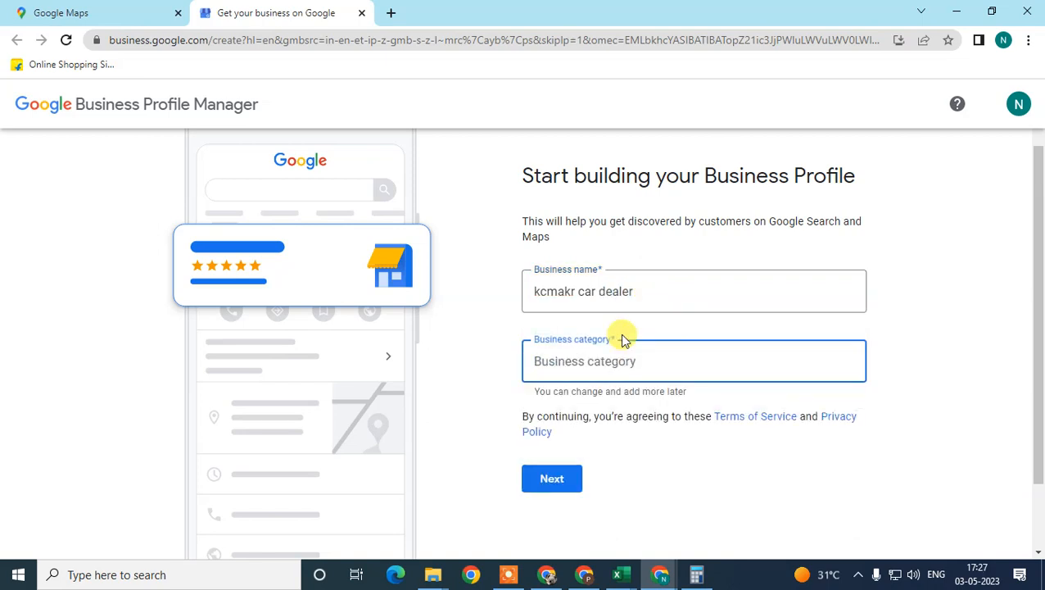
left_click(583, 358)
left_click(669, 409)
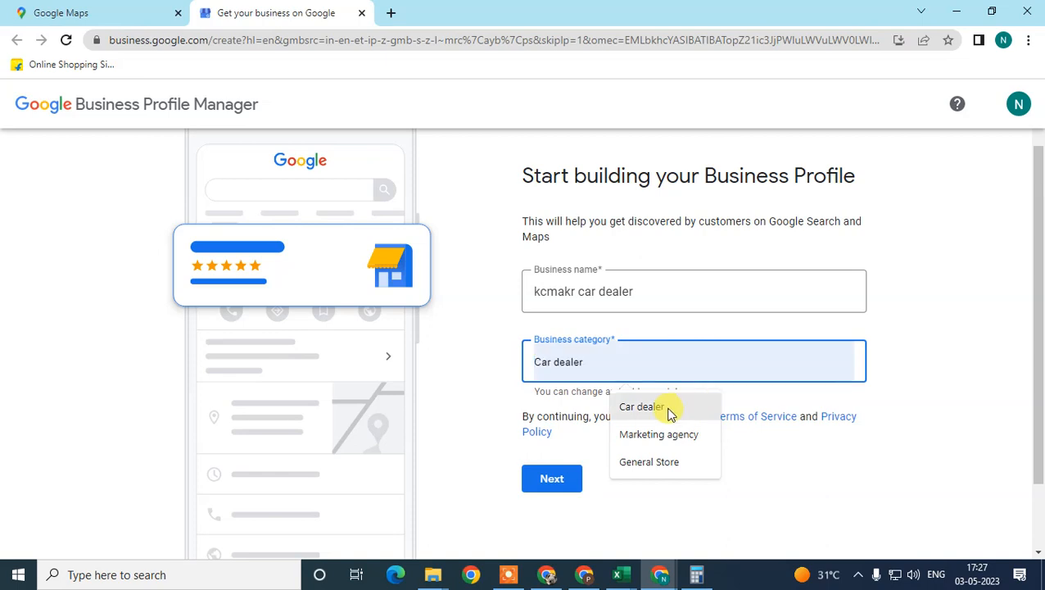
left_click_drag(645, 357, 373, 343)
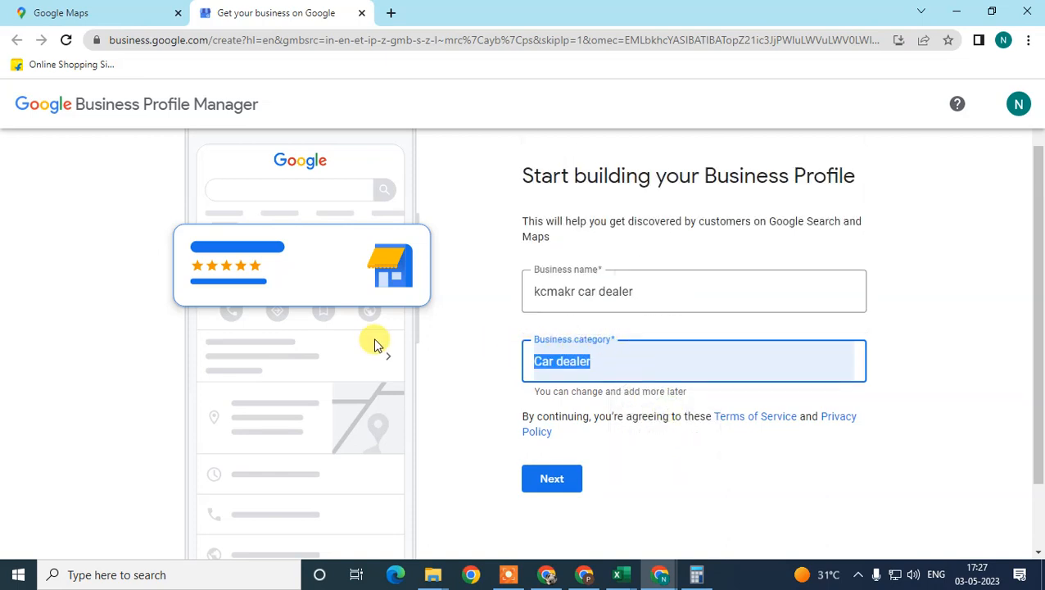
key("BackSpace")
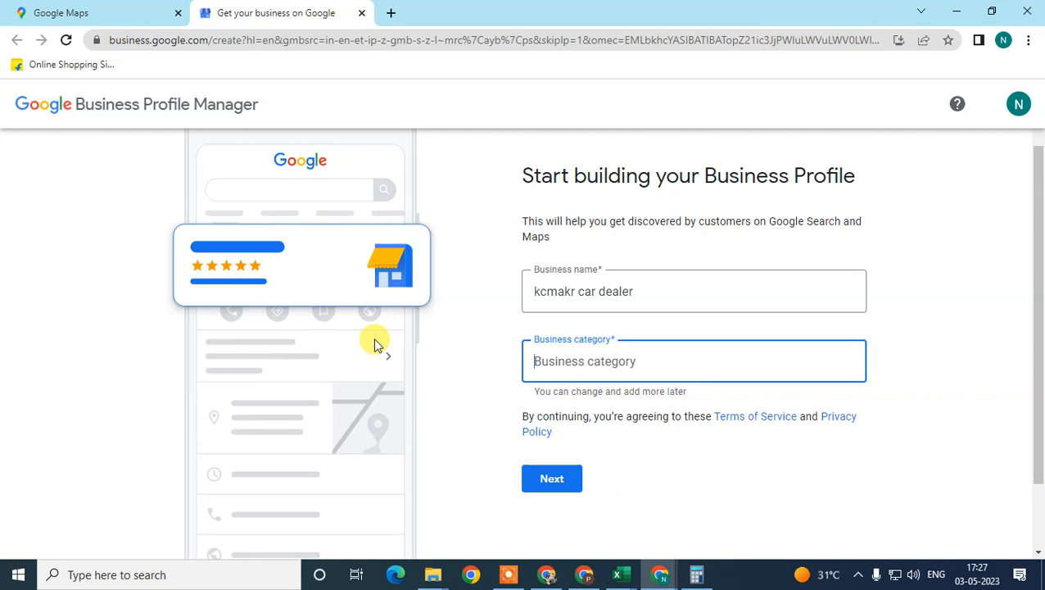
Look up "car dealer" as the business category, choose Car dealer and continue
type("card")
key("BackSpace")
type("e")
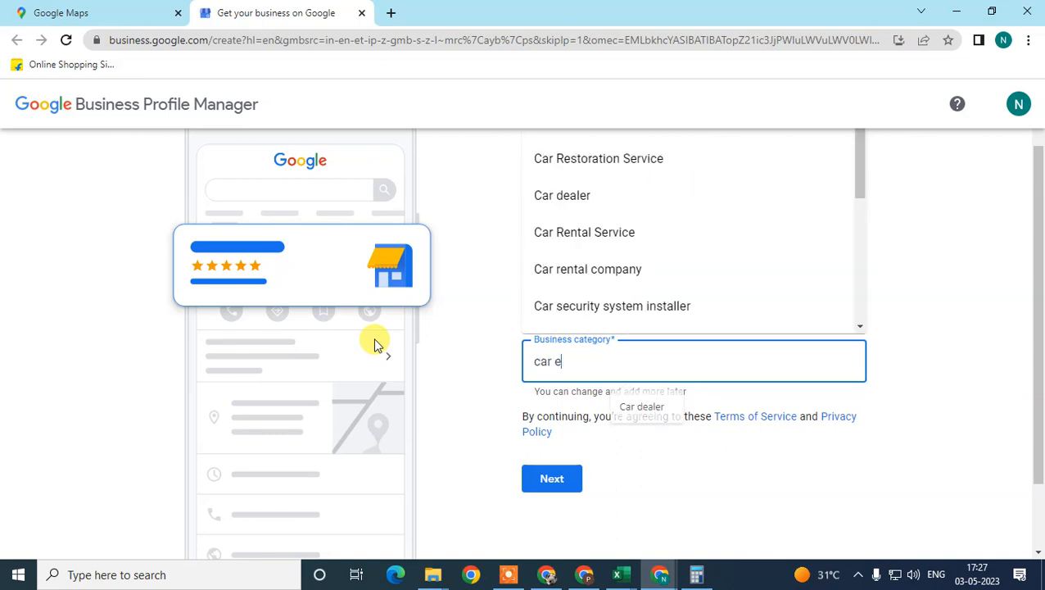
key("BackSpace")
type("dealer")
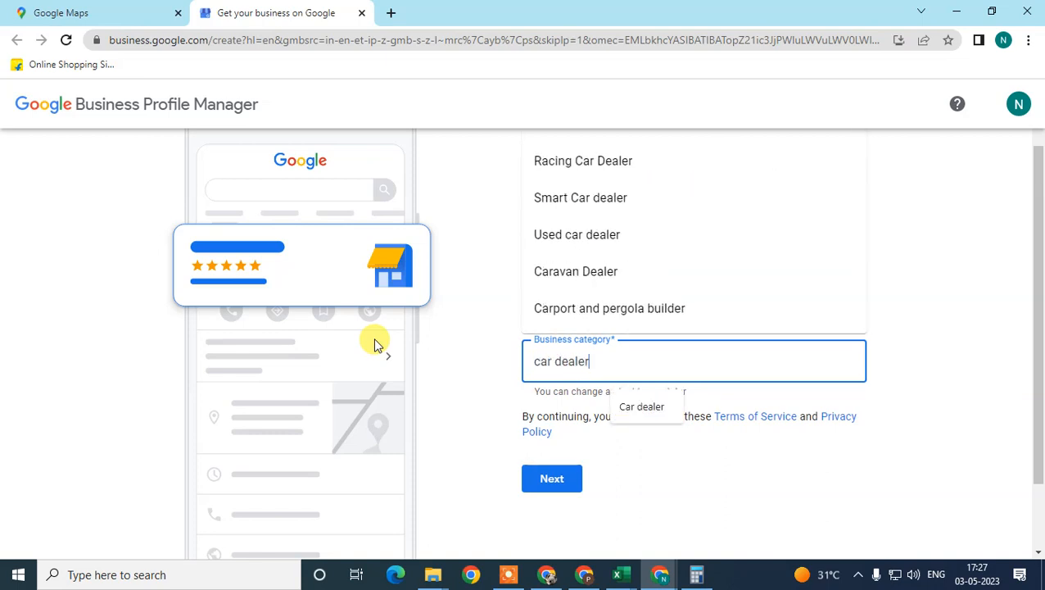
scroll(702, 271, "up", 1)
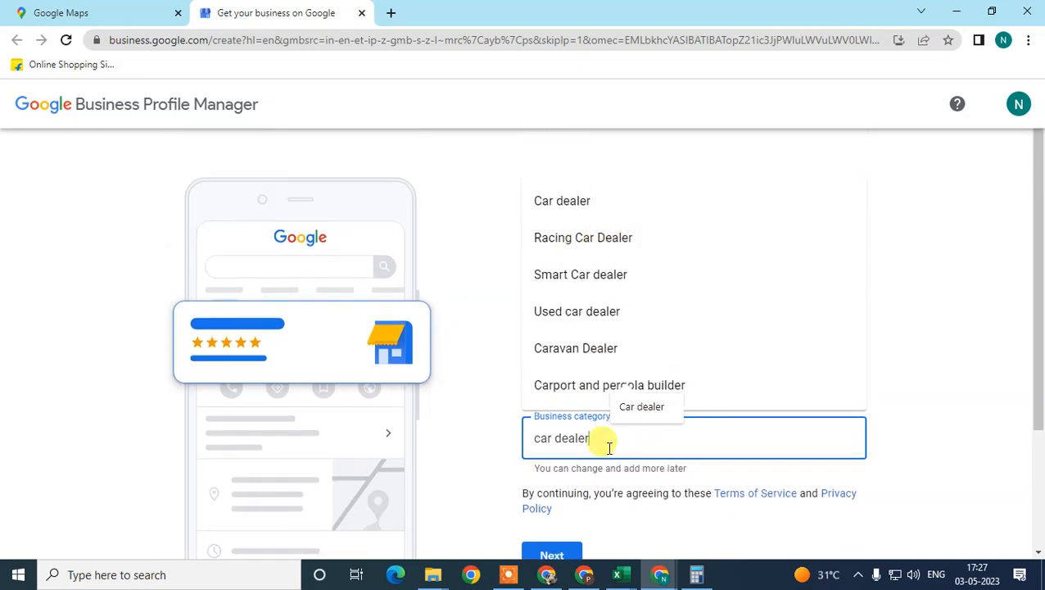
left_click(662, 204)
scroll(574, 492, "down", 1)
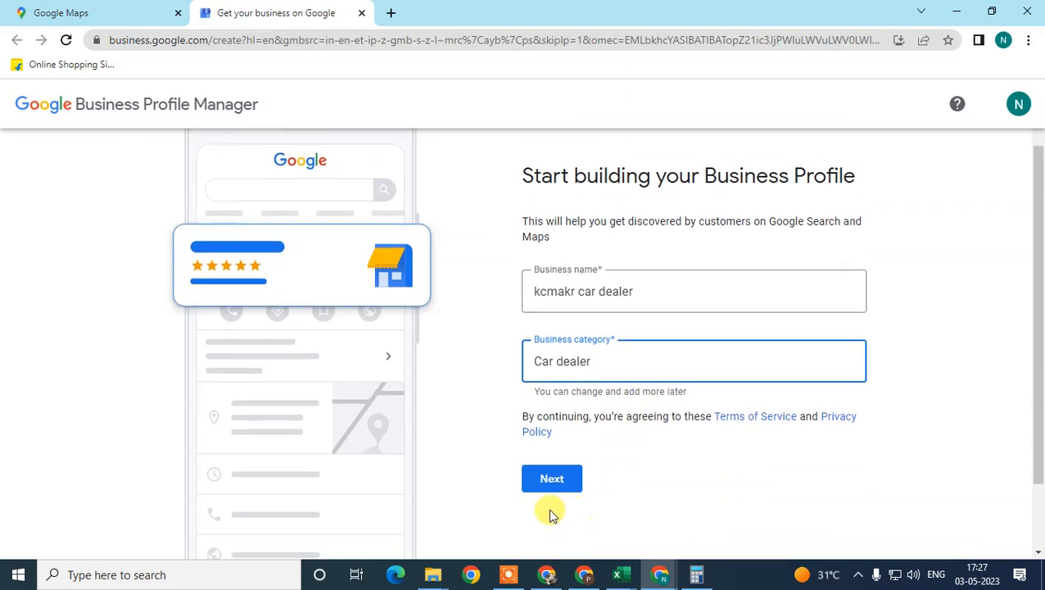
left_click(565, 489)
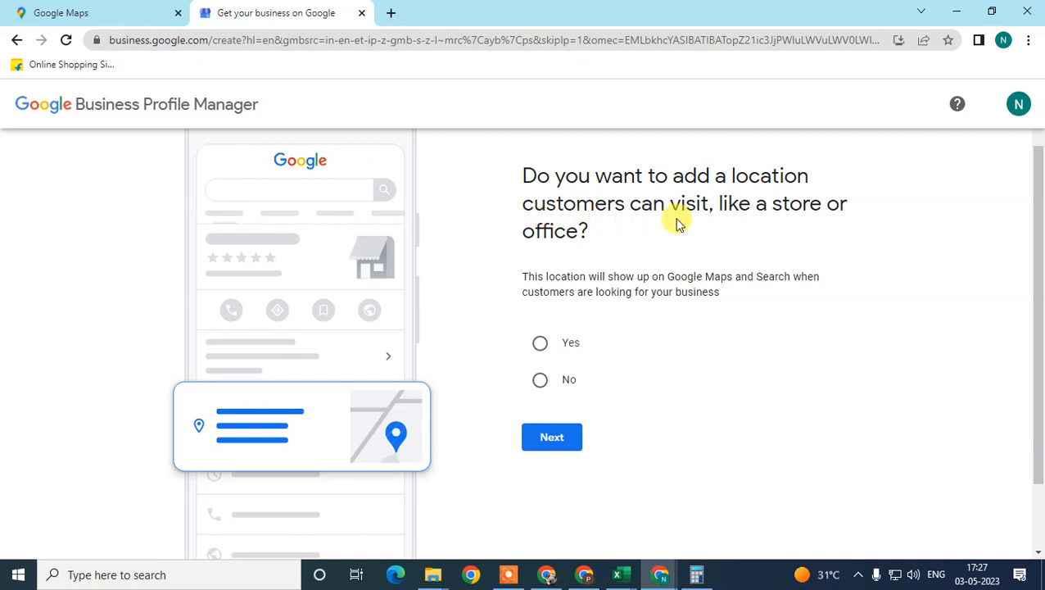
Answer Yes to adding a location customers can visit and continue
scroll(799, 207, "down", 1)
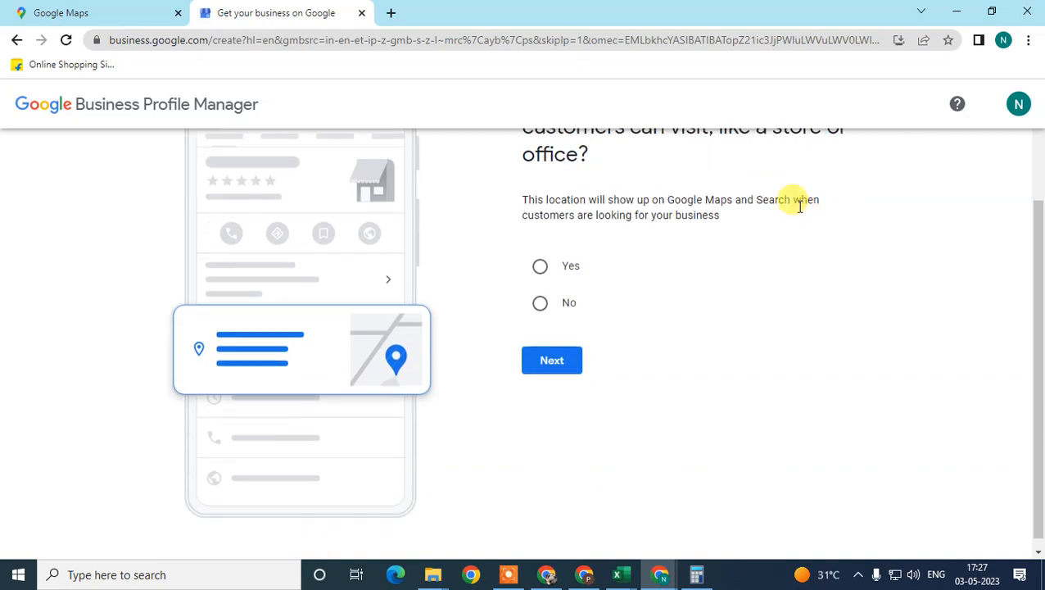
left_click(539, 278)
left_click(557, 363)
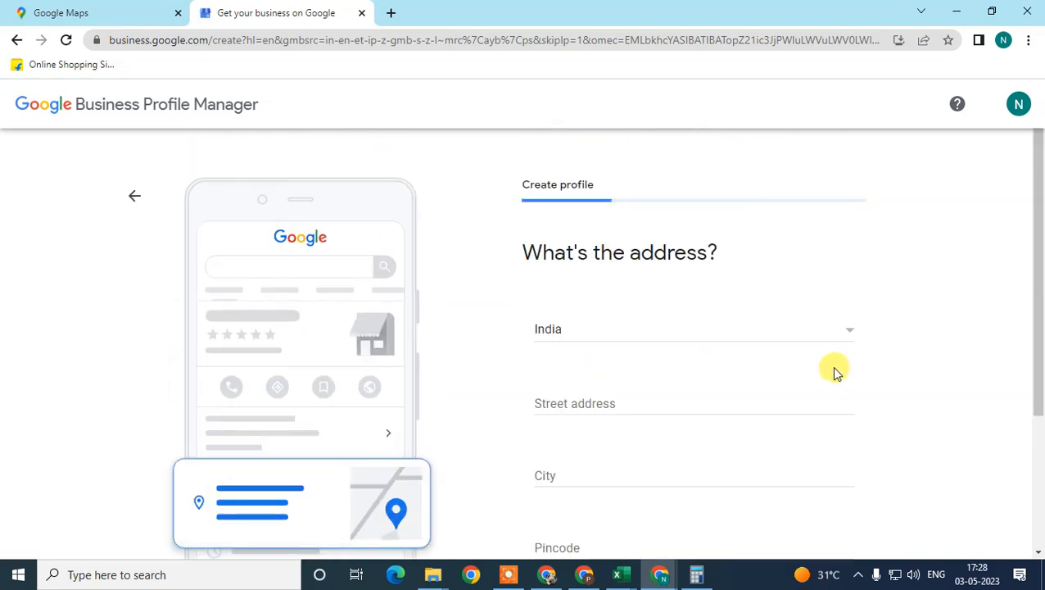
Fill in the business's street address, city and pincode in the address form
scroll(562, 308, "down", 2)
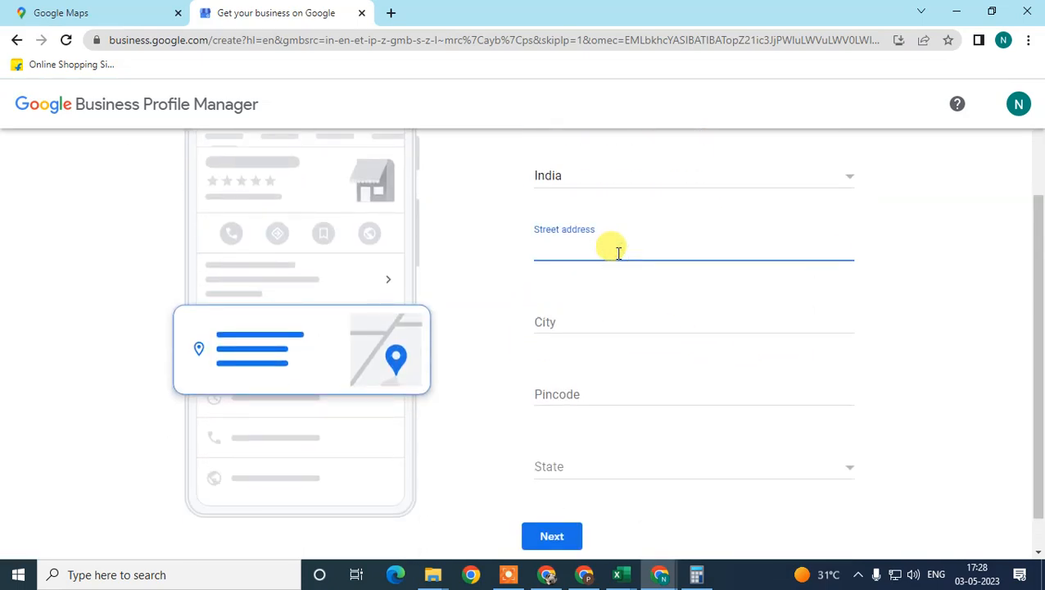
key("Tab")
key("Tab")
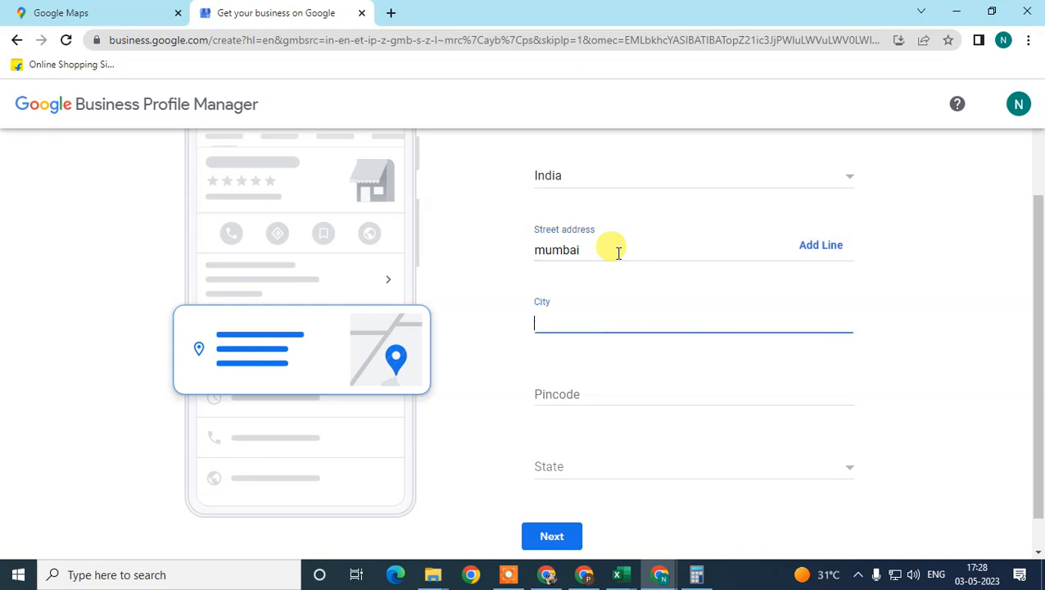
key("Tab")
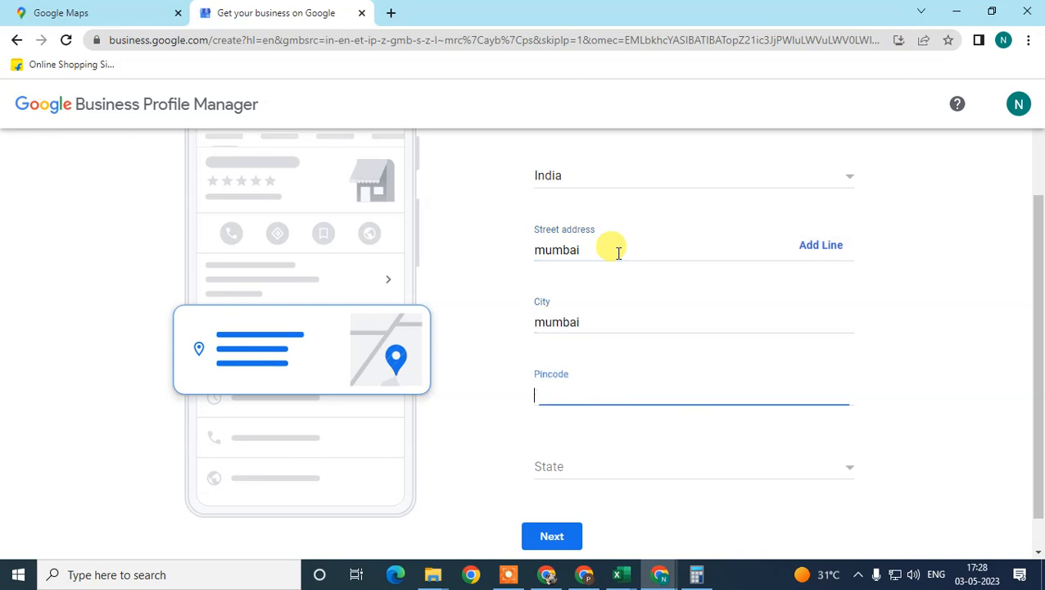
type("400458")
key("Tab")
Choose Maharashtra as the state and submit the business address
left_click(604, 482)
scroll(618, 458, "down", 5)
scroll(634, 456, "down", 4)
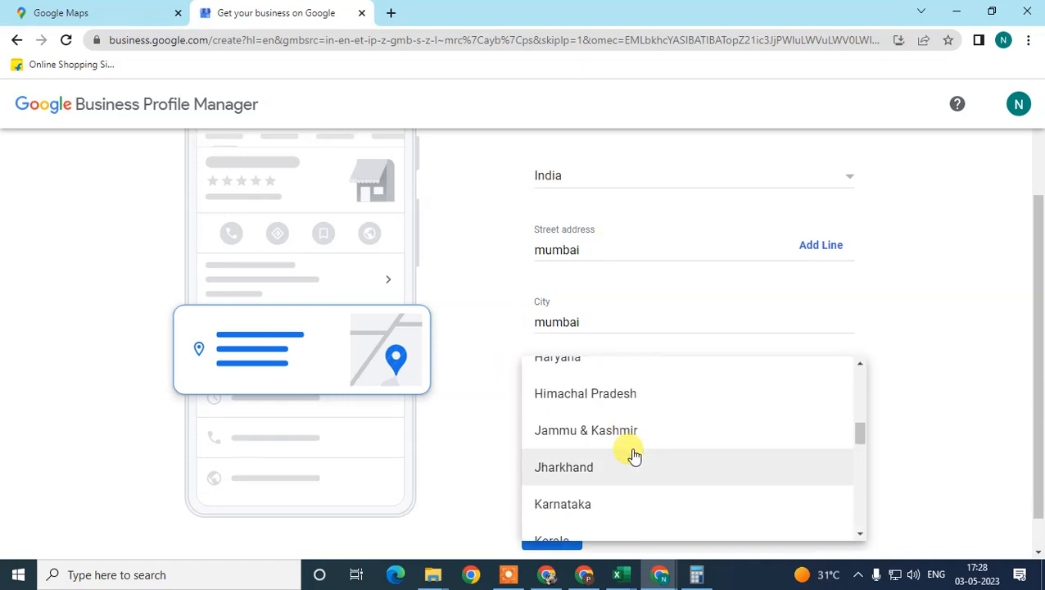
left_click(633, 460)
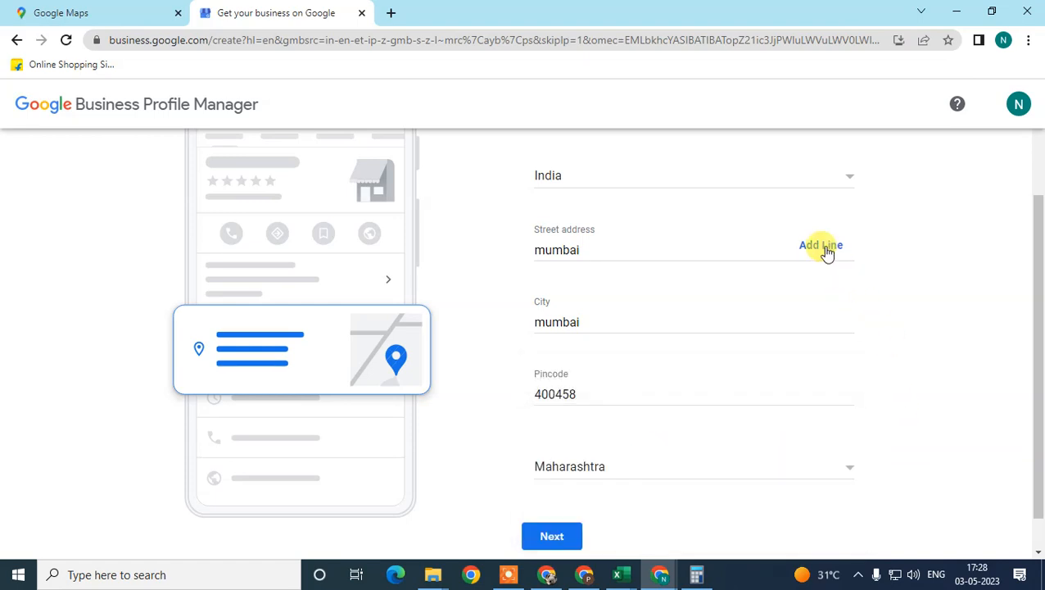
scroll(800, 215, "up", 1)
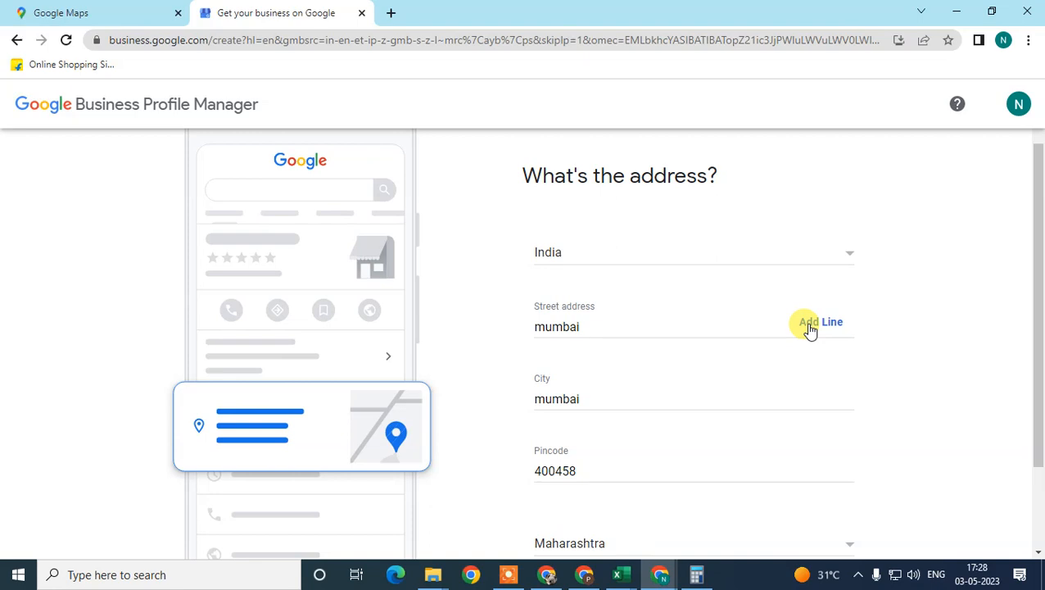
scroll(753, 324, "down", 2)
left_click(562, 501)
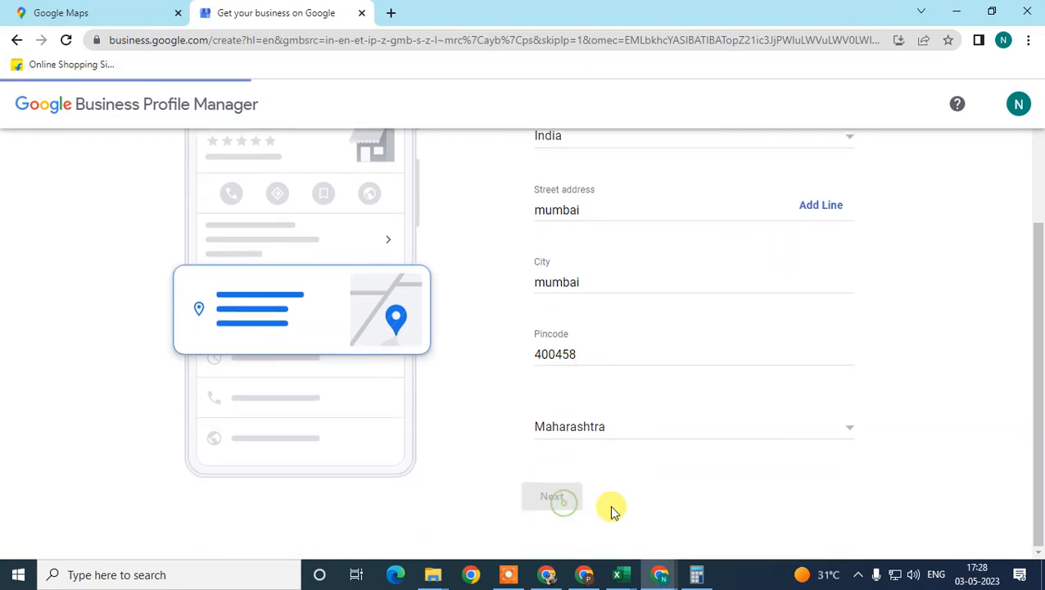
Review the suggested existing businesses, choose None of these as the matching profile and continue
left_click_drag(517, 263, 742, 264)
scroll(799, 371, "down", 2)
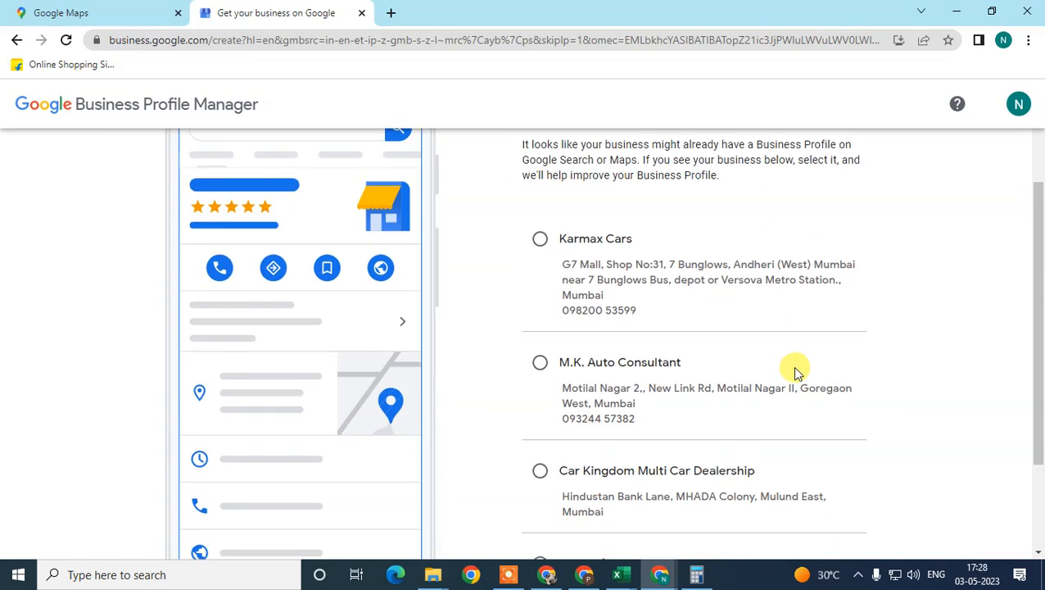
scroll(796, 371, "up", 2)
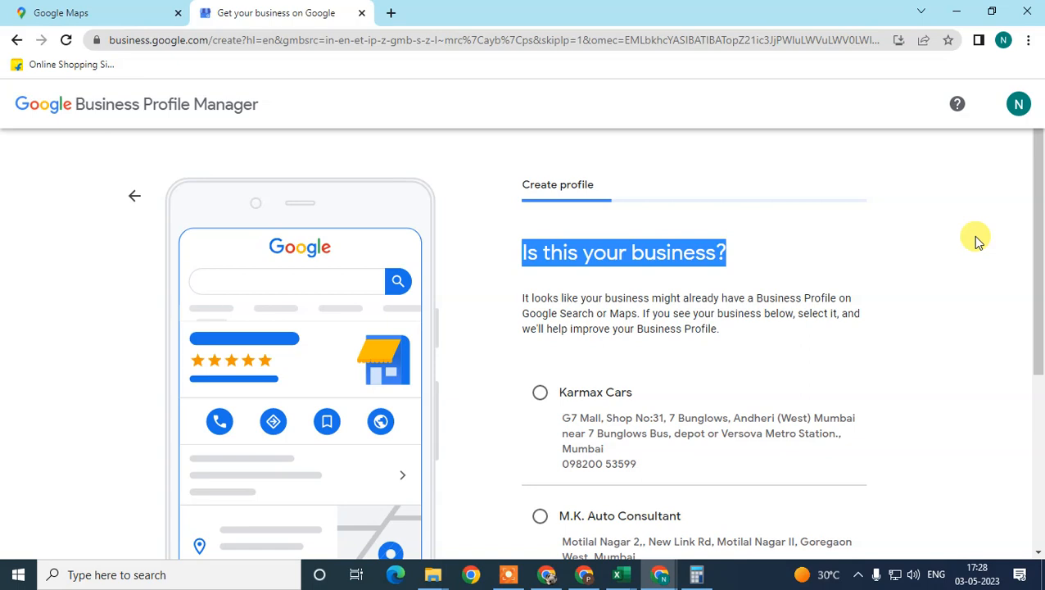
scroll(887, 263, "down", 3)
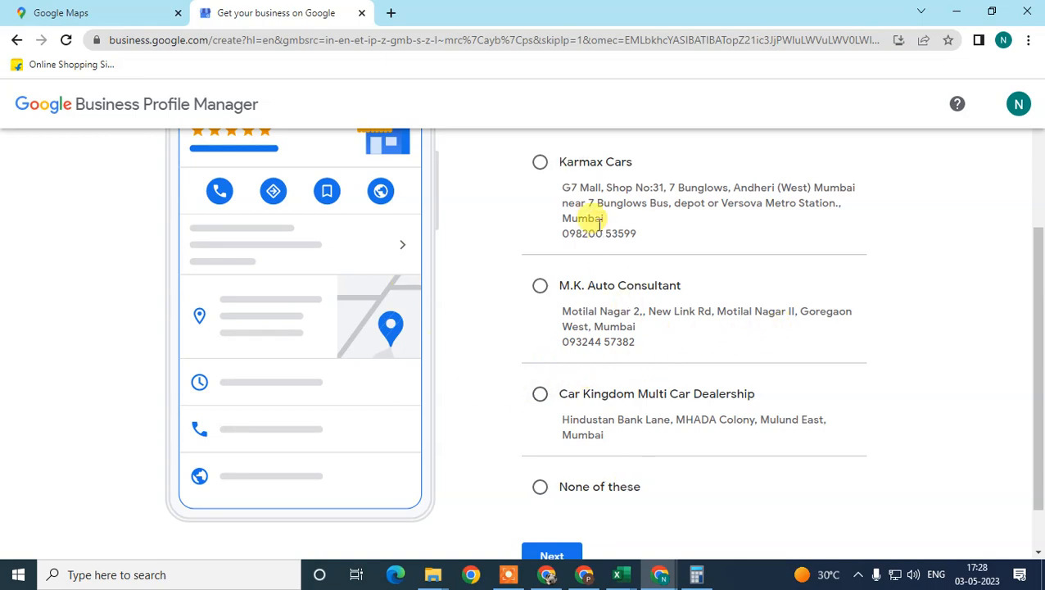
left_click_drag(1038, 286, 1036, 280)
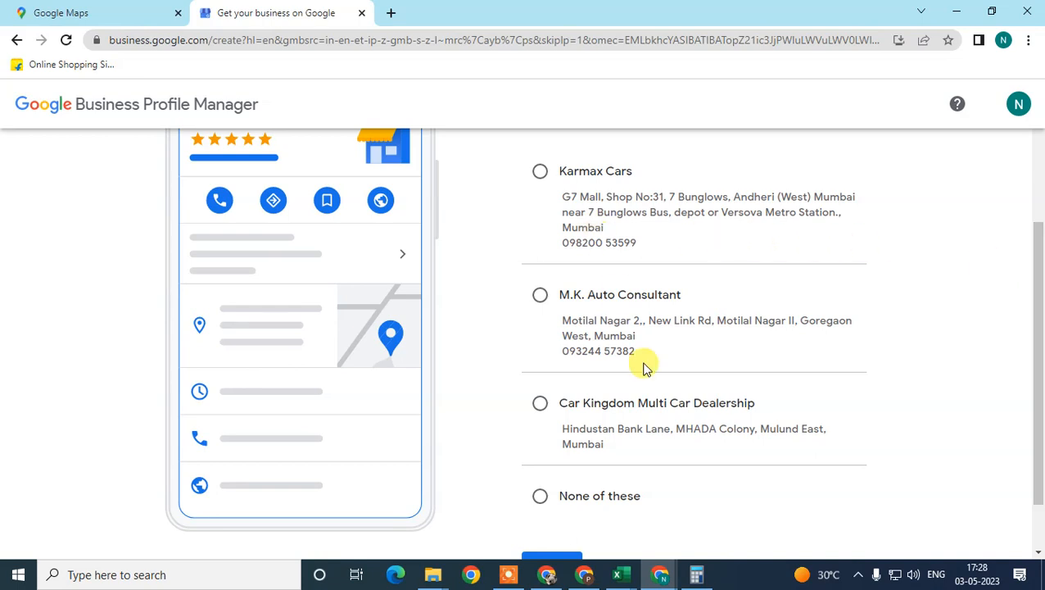
scroll(759, 339, "up", 2)
scroll(599, 351, "down", 3)
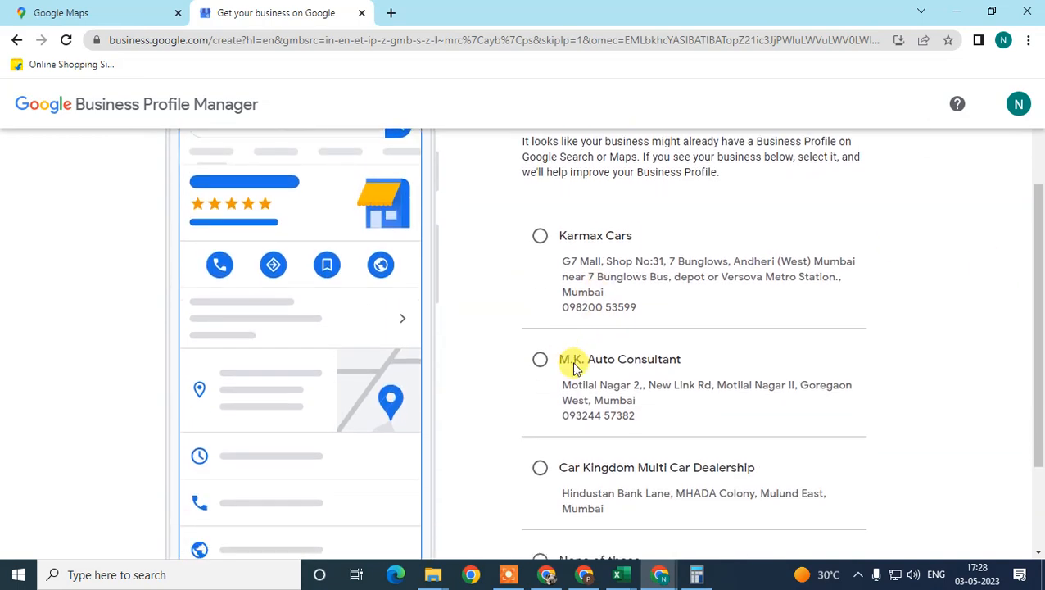
scroll(584, 245, "up", 3)
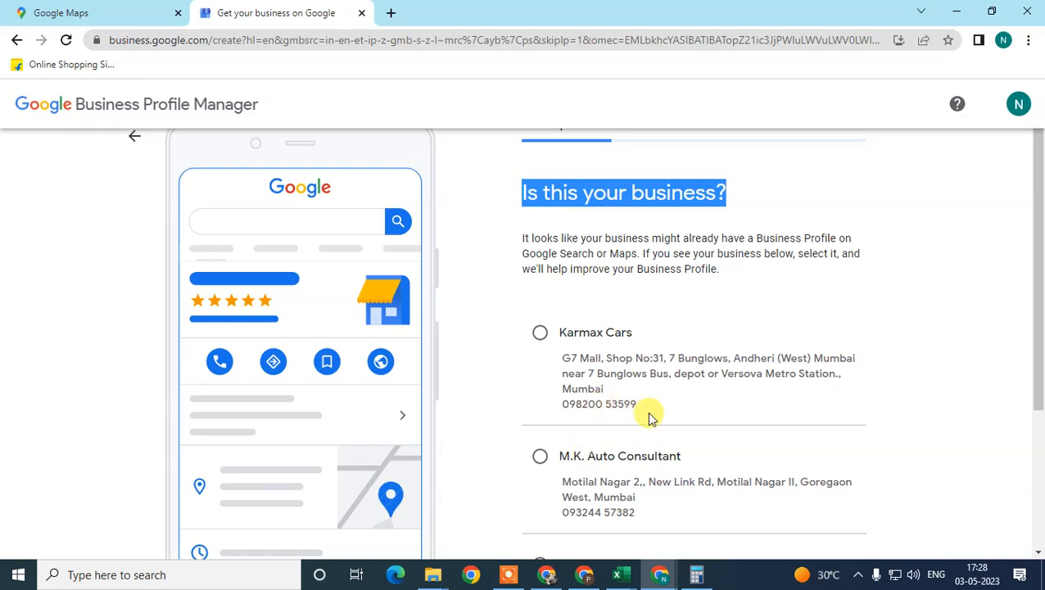
scroll(652, 418, "down", 3)
left_click(542, 427)
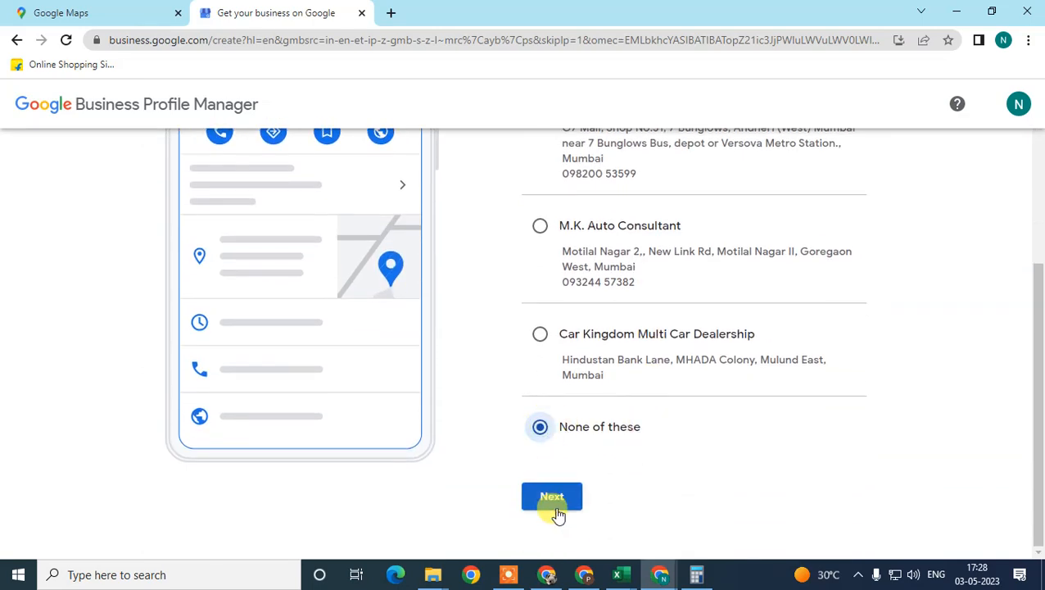
left_click(552, 499)
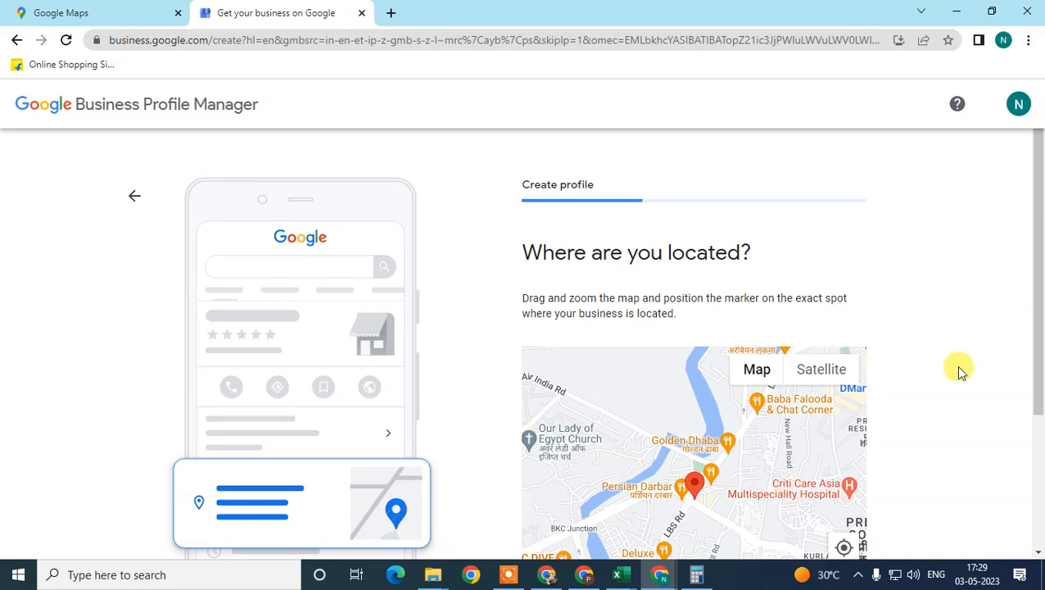
Move the business location marker on the map to the spot just below New Noor Hospital, off Tamasi Bandat Rd
left_click_drag(1038, 217, 1020, 250)
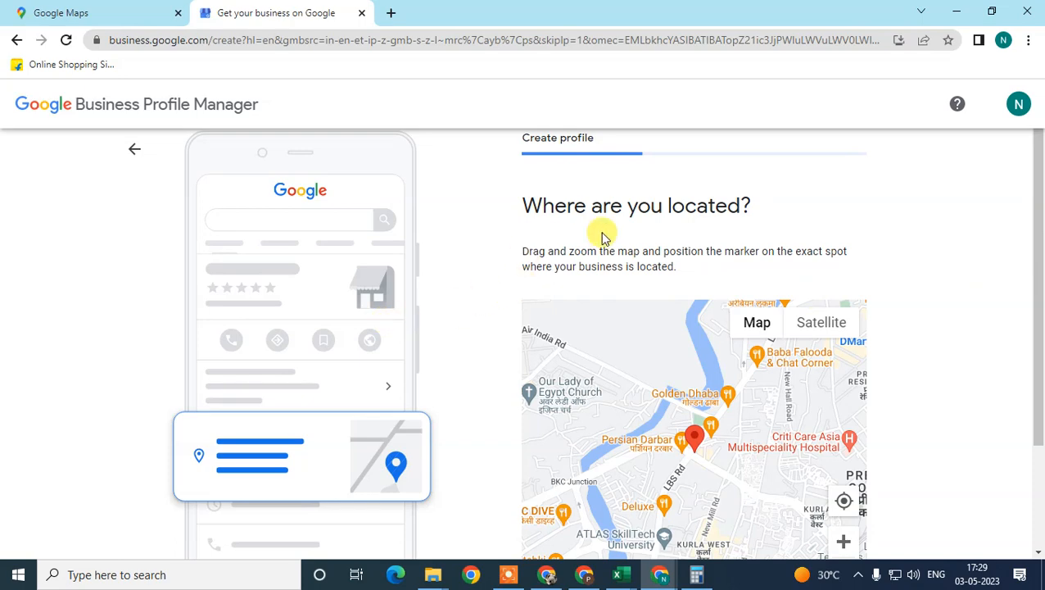
scroll(602, 238, "down", 2)
scroll(711, 361, "up", 1)
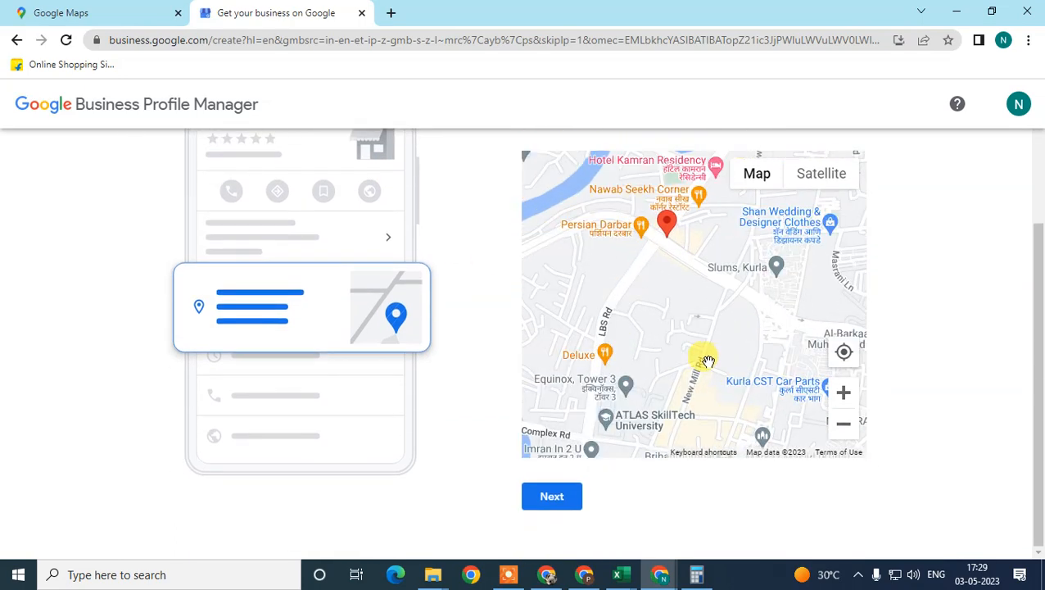
scroll(703, 359, "down", 2)
scroll(1038, 266, "up", 1)
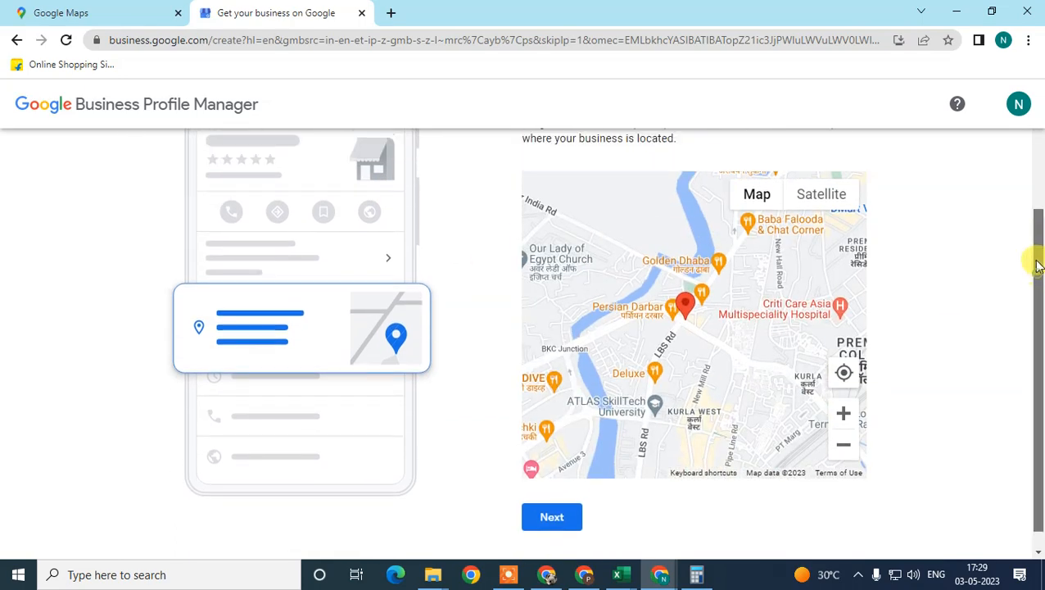
scroll(695, 362, "up", 2)
scroll(707, 362, "down", 2)
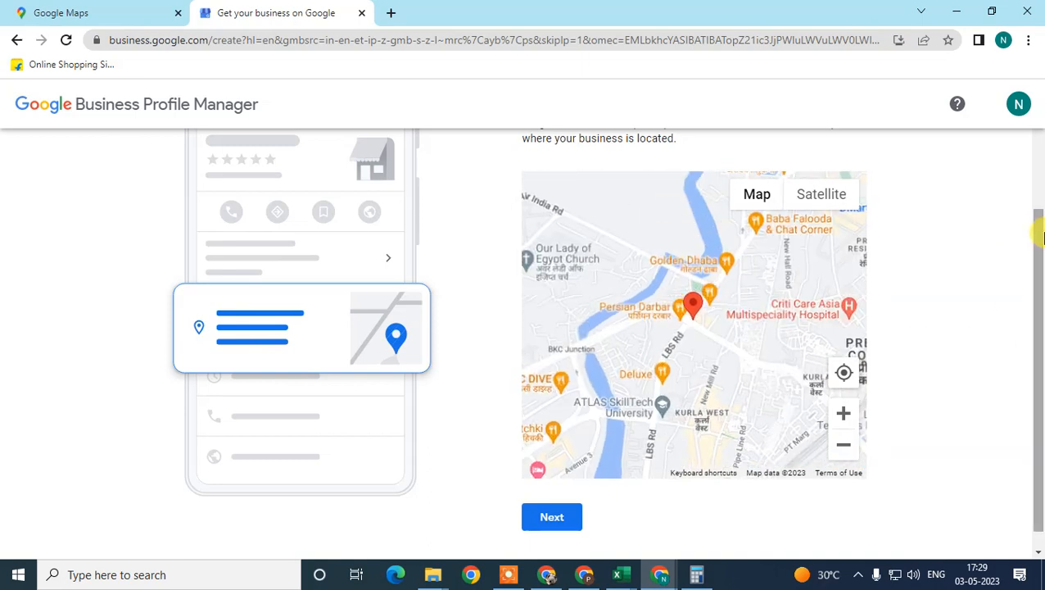
scroll(1029, 250, "up", 1)
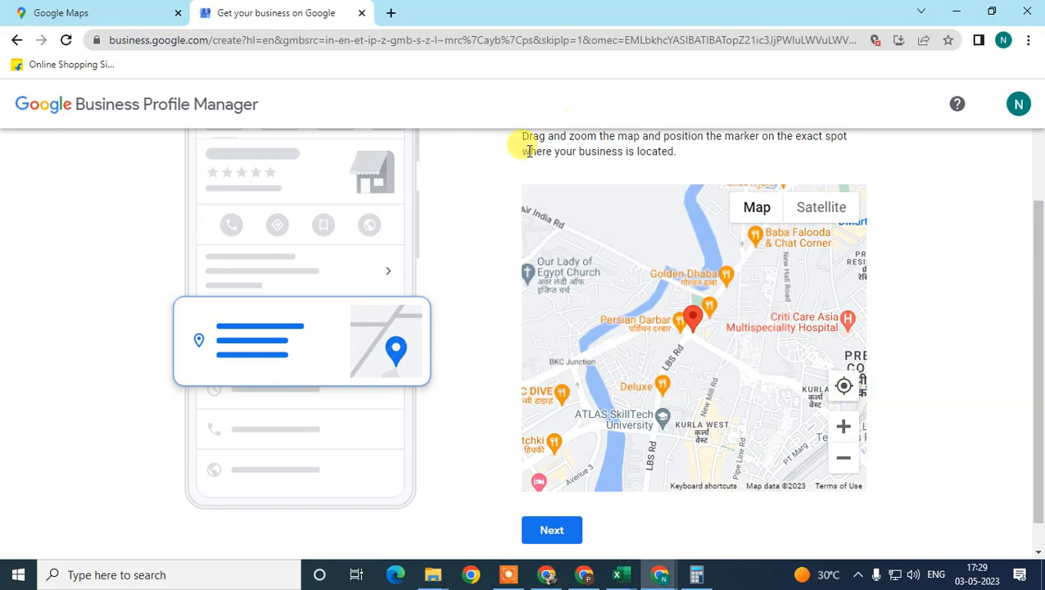
scroll(1037, 257, "up", 2)
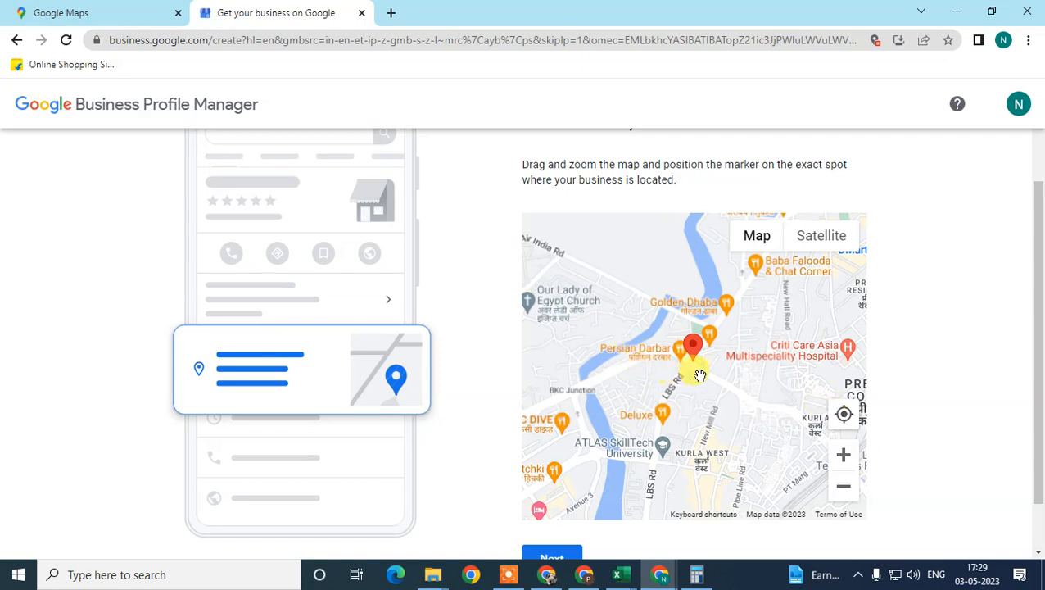
scroll(711, 377, "up", 4)
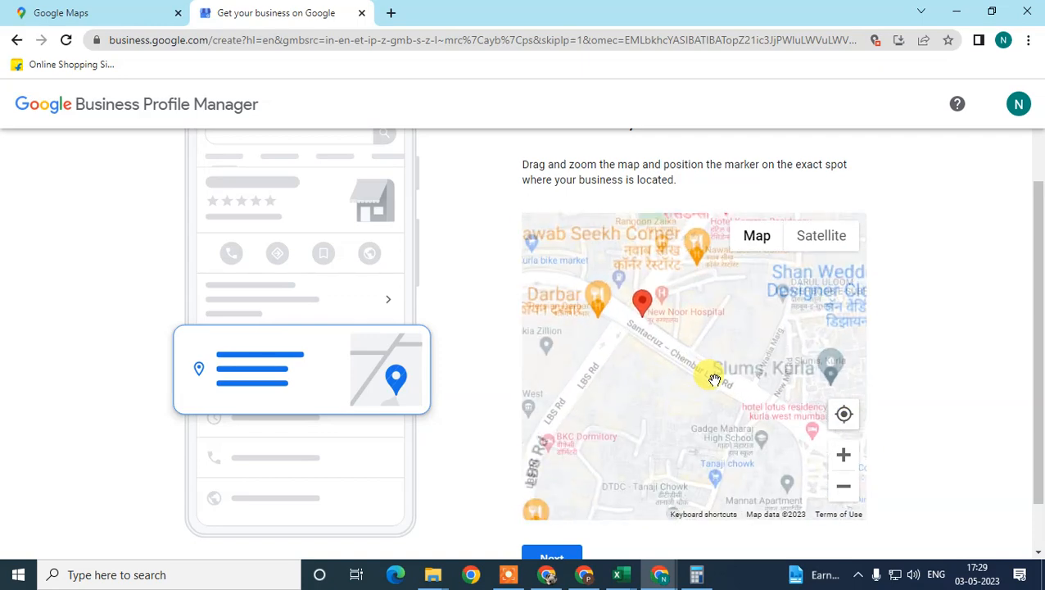
mouse_move(593, 262)
left_mouse_down()
mouse_move(625, 275)
mouse_move(709, 361)
left_mouse_up()
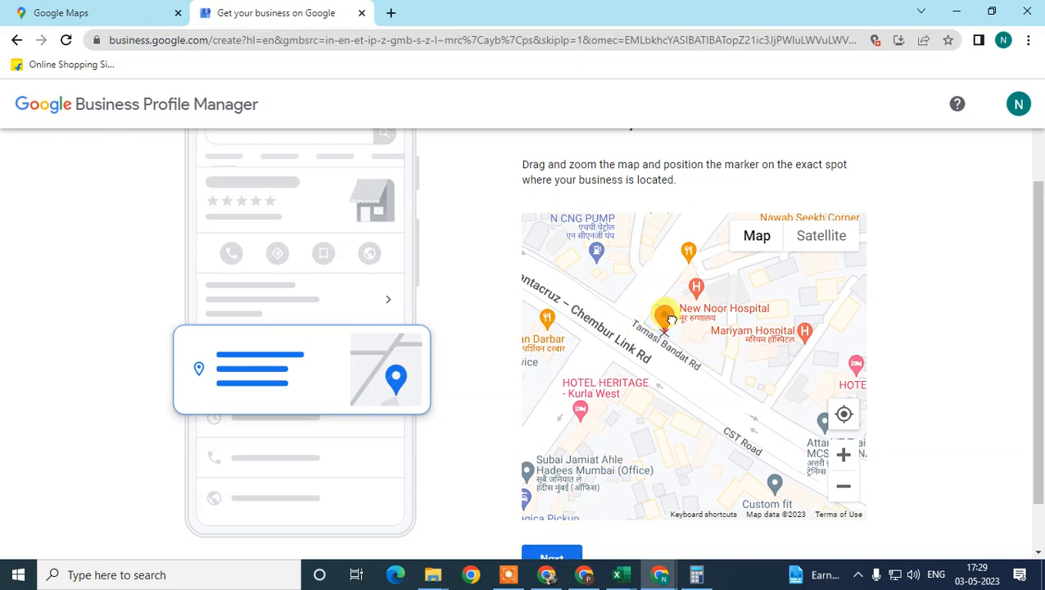
left_click_drag(668, 317, 702, 320)
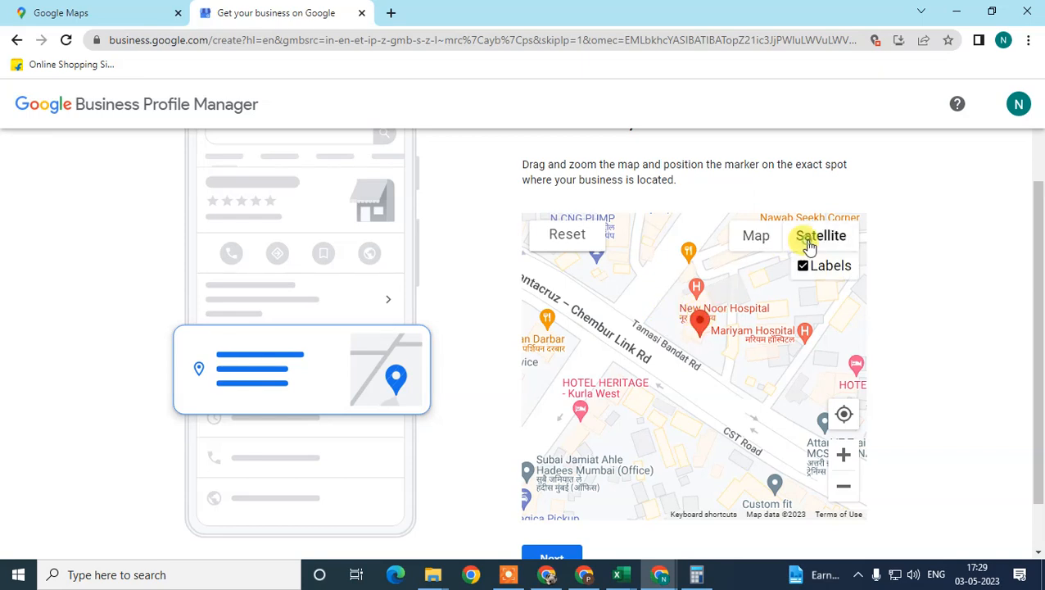
Check the marker's position in satellite view and submit the business location
left_click(808, 244)
scroll(656, 375, "up", 5)
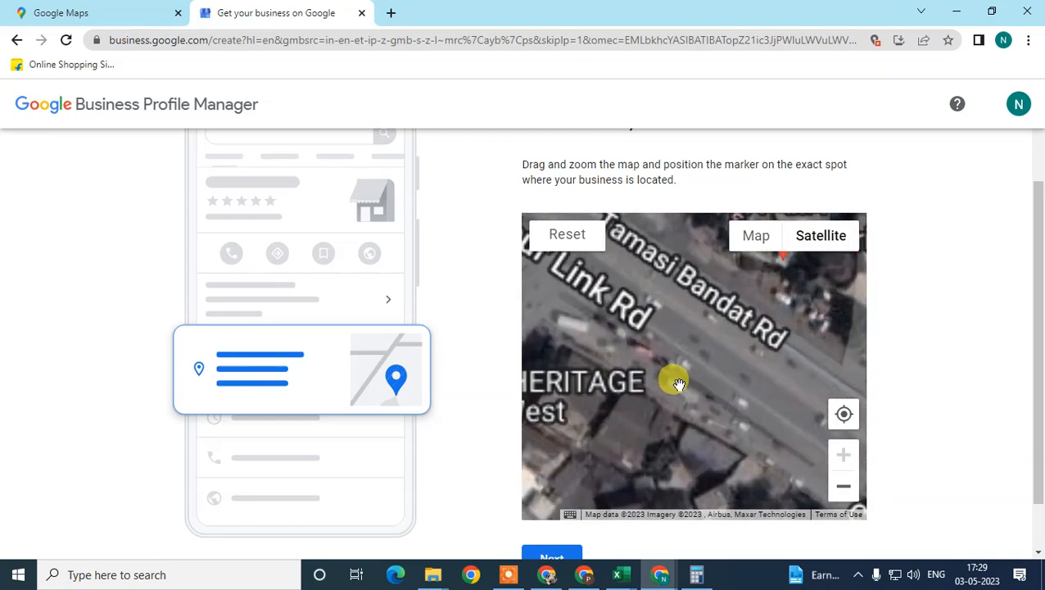
scroll(815, 429, "down", 5)
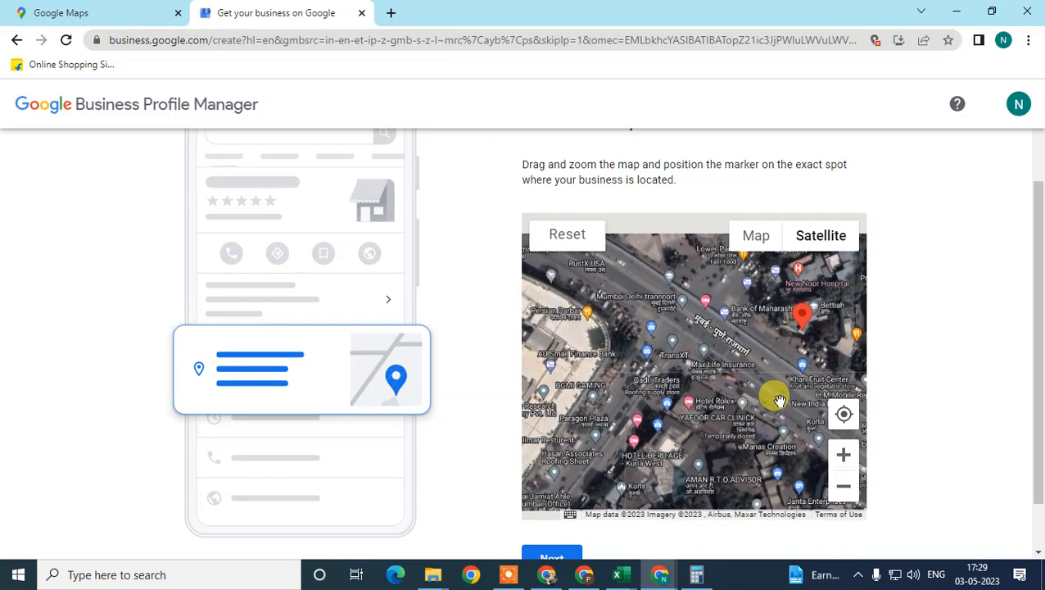
mouse_move(761, 370)
left_mouse_down()
mouse_move(707, 380)
mouse_move(745, 373)
left_mouse_up()
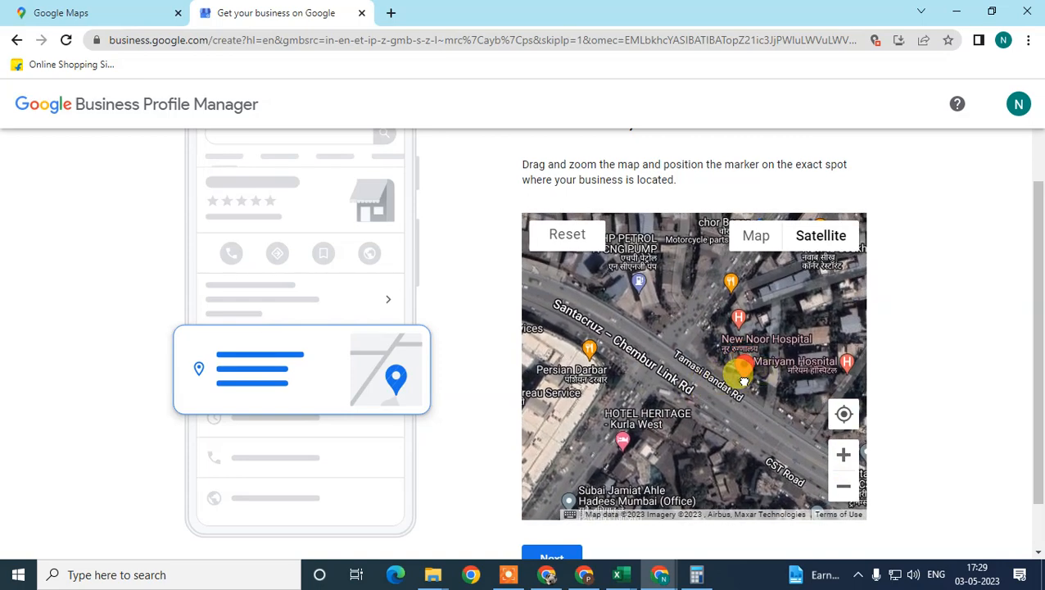
scroll(589, 491, "down", 1)
left_click(558, 551)
Answer Yes to providing deliveries or home and office visits and continue
scroll(773, 339, "down", 2)
scroll(772, 338, "up", 2)
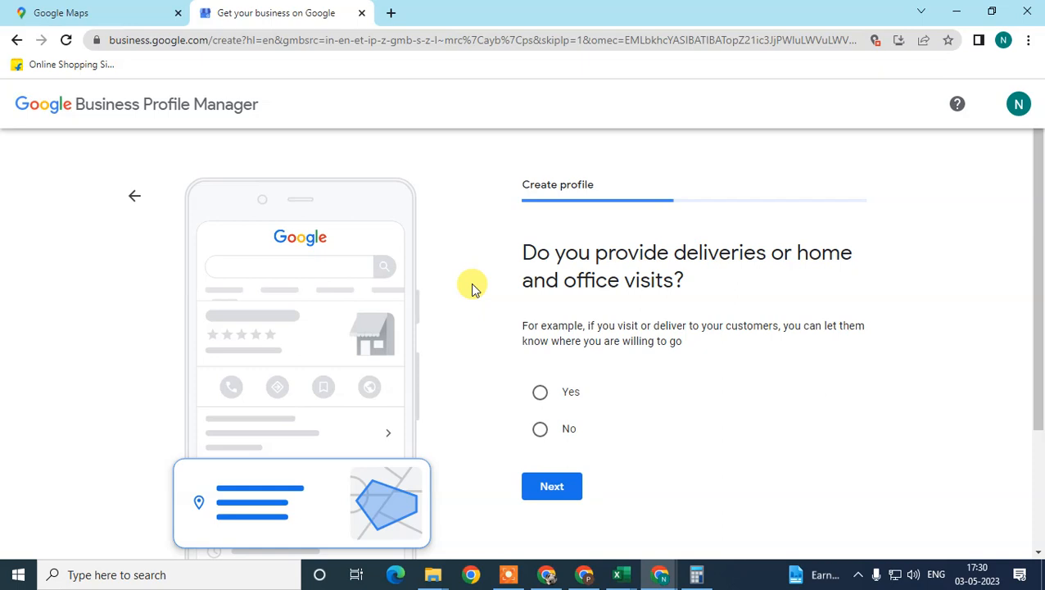
left_click(571, 394)
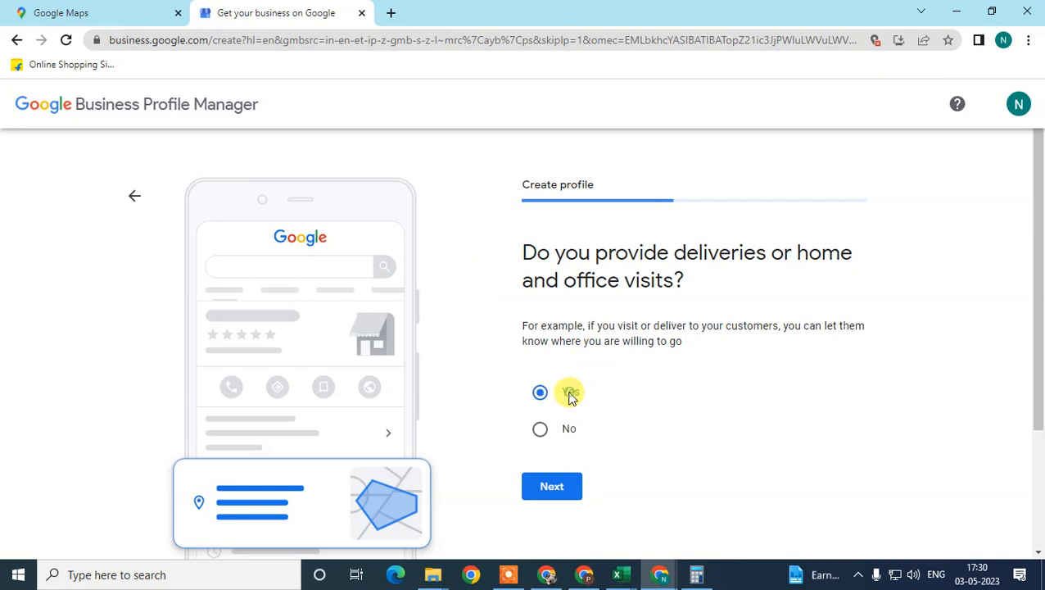
scroll(618, 388, "down", 2)
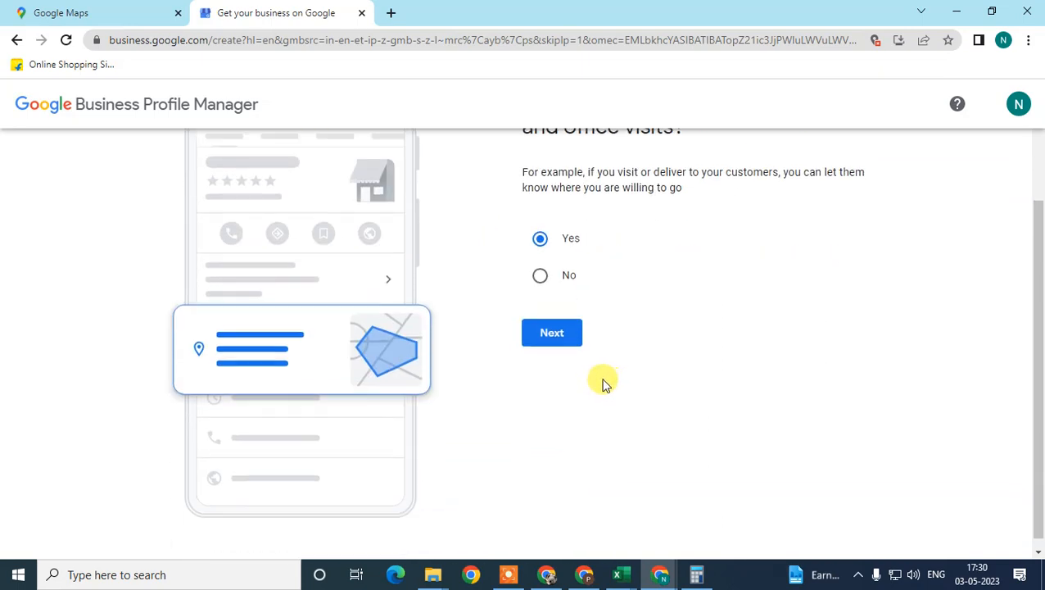
scroll(602, 380, "up", 2)
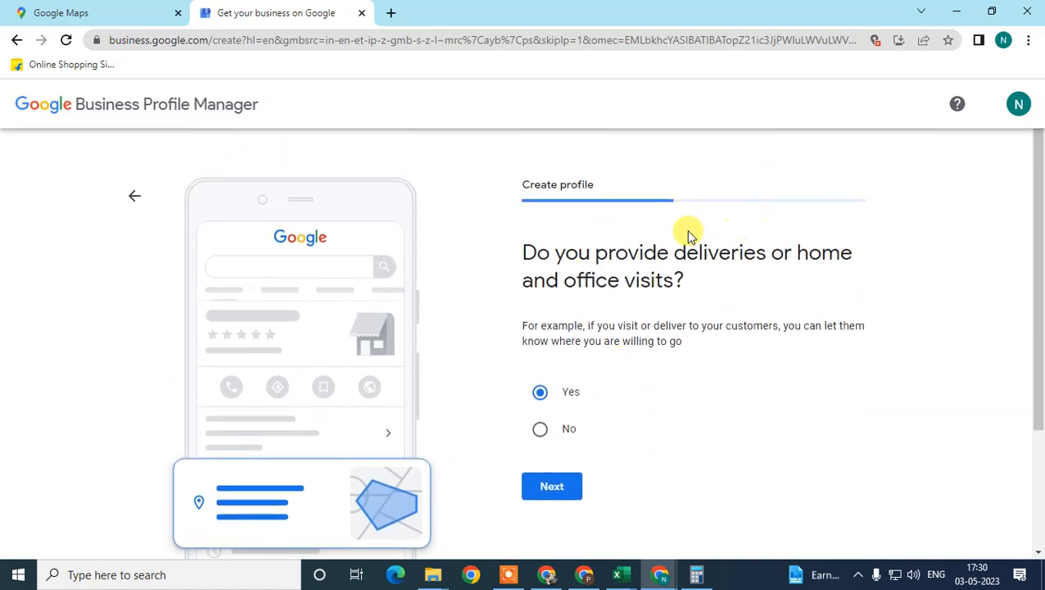
left_click(554, 494)
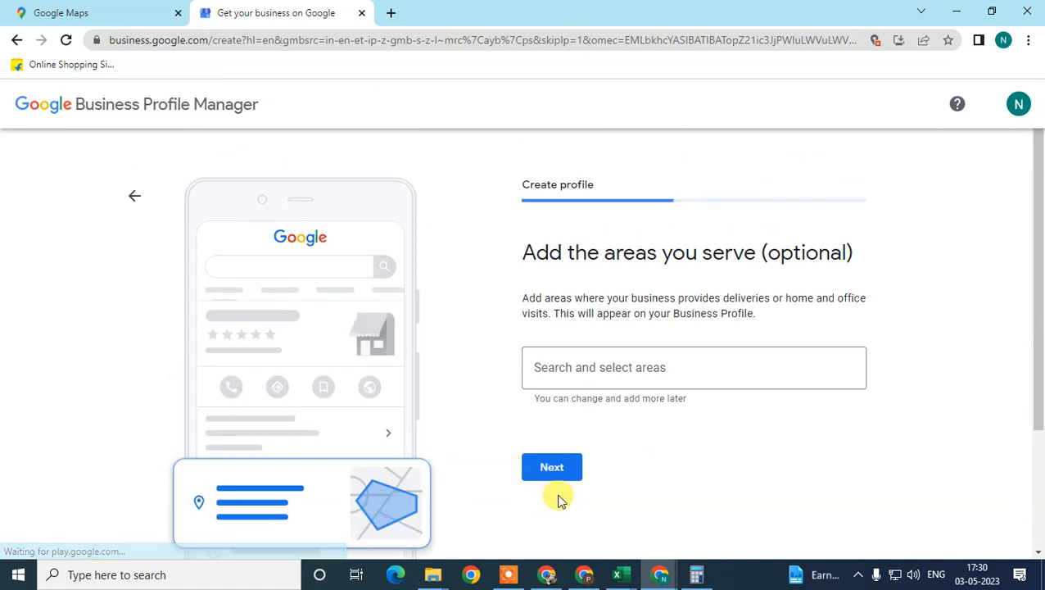
Search the service areas for "new york" and add New York Mills, MN, USA
left_click(649, 348)
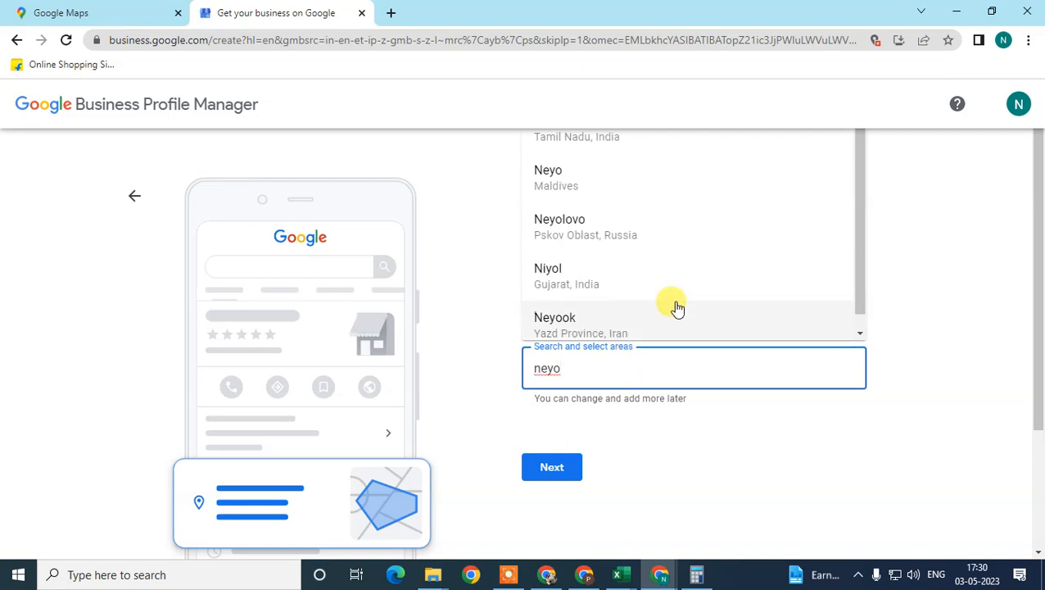
key("BackSpace")
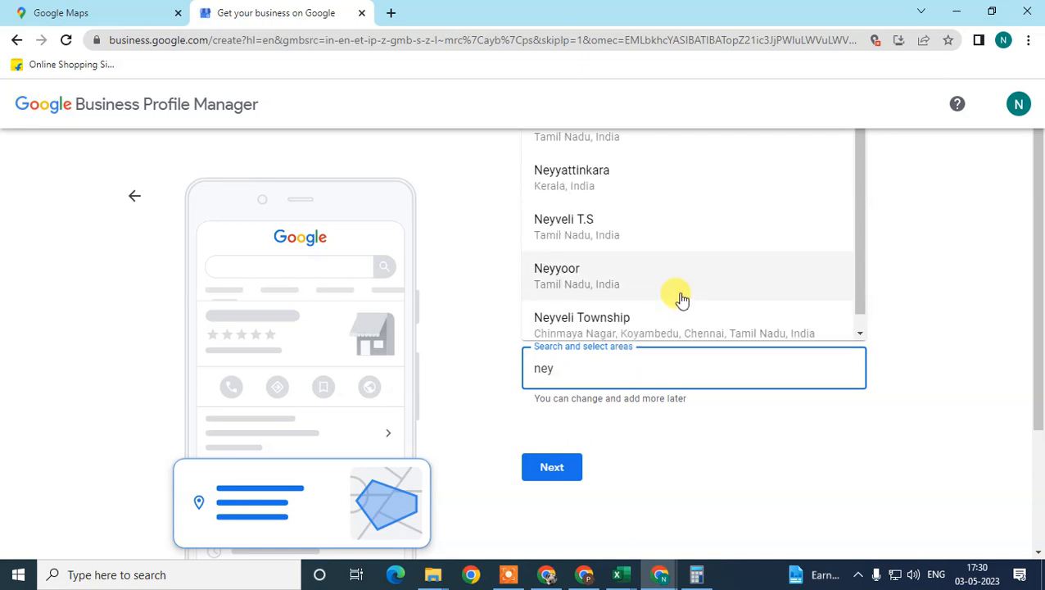
key("BackSpace")
key("BackSpace")
key("BackSpace")
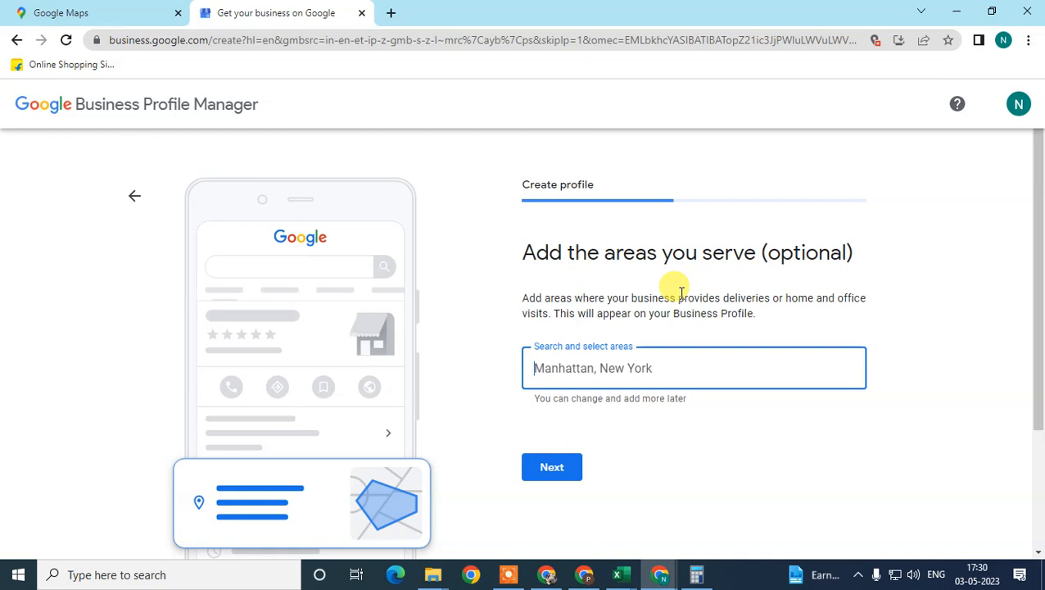
type("new y")
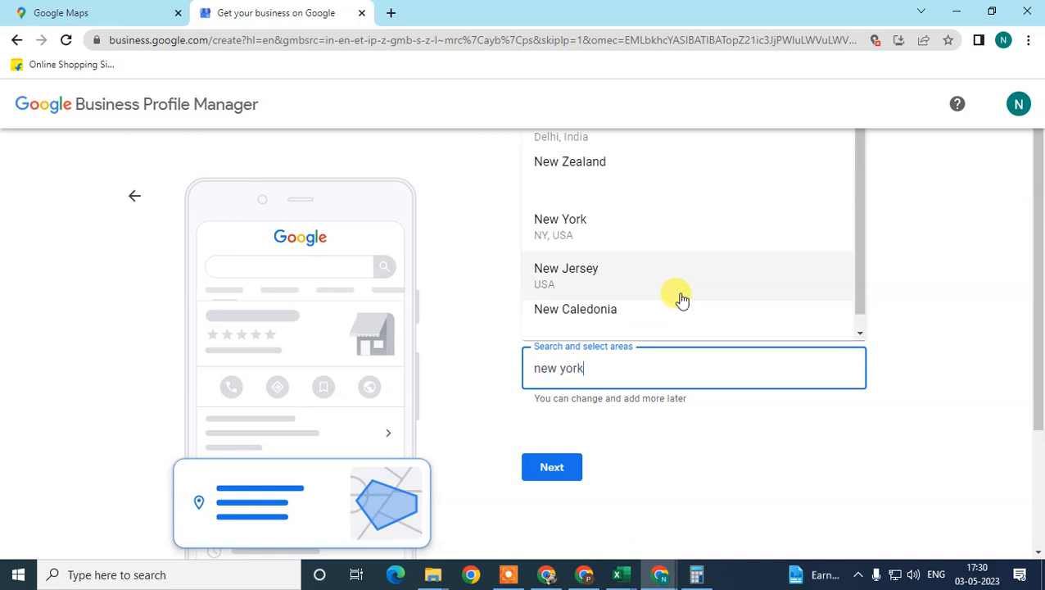
type("ork")
left_click(607, 229)
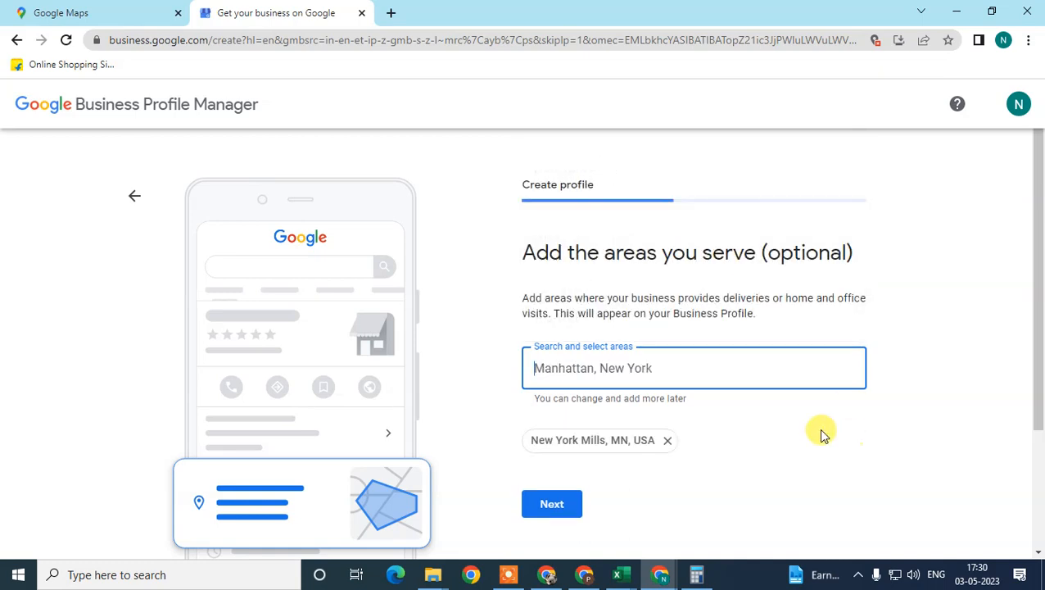
Review the service areas page and submit it to proceed to the contact info
scroll(641, 424, "down", 1)
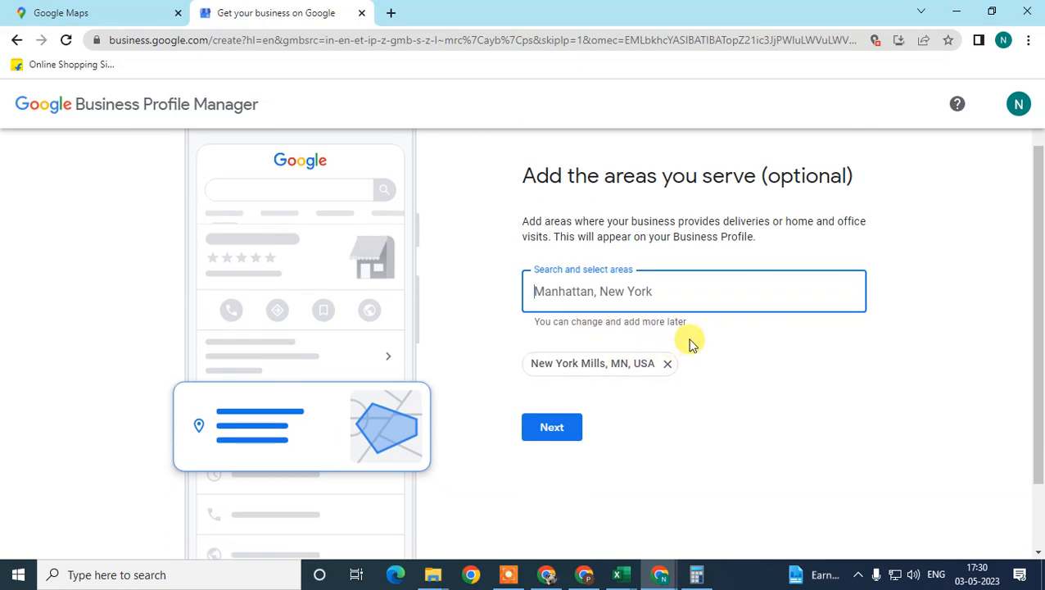
scroll(647, 339, "up", 1)
left_click_drag(536, 297, 721, 298)
scroll(573, 486, "down", 1)
left_click(556, 428)
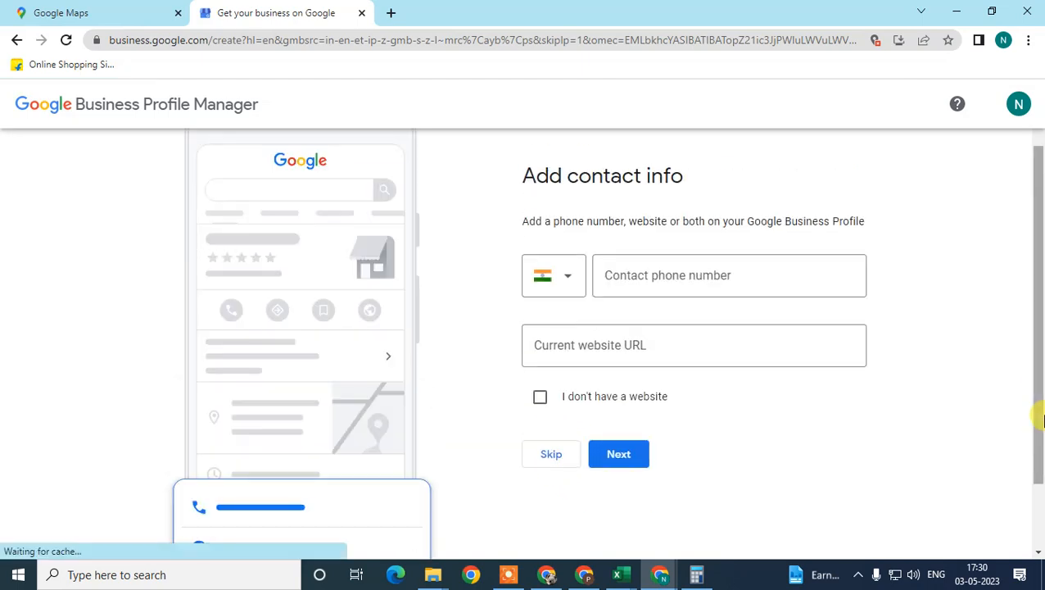
Leave the contact phone number and website URL empty and mark that the business doesn't have a website
left_click(666, 276)
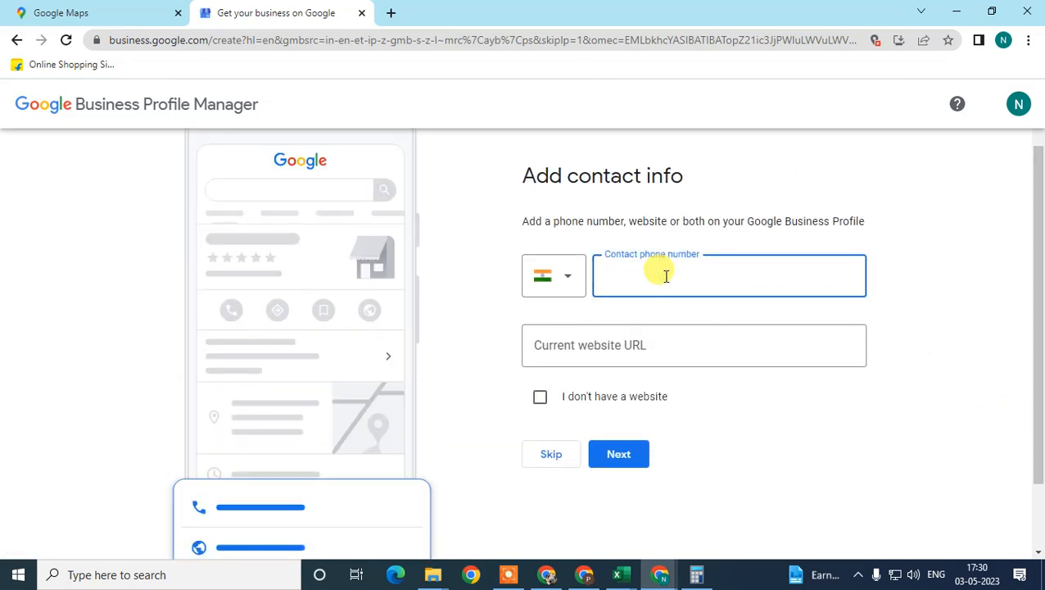
left_click(612, 355)
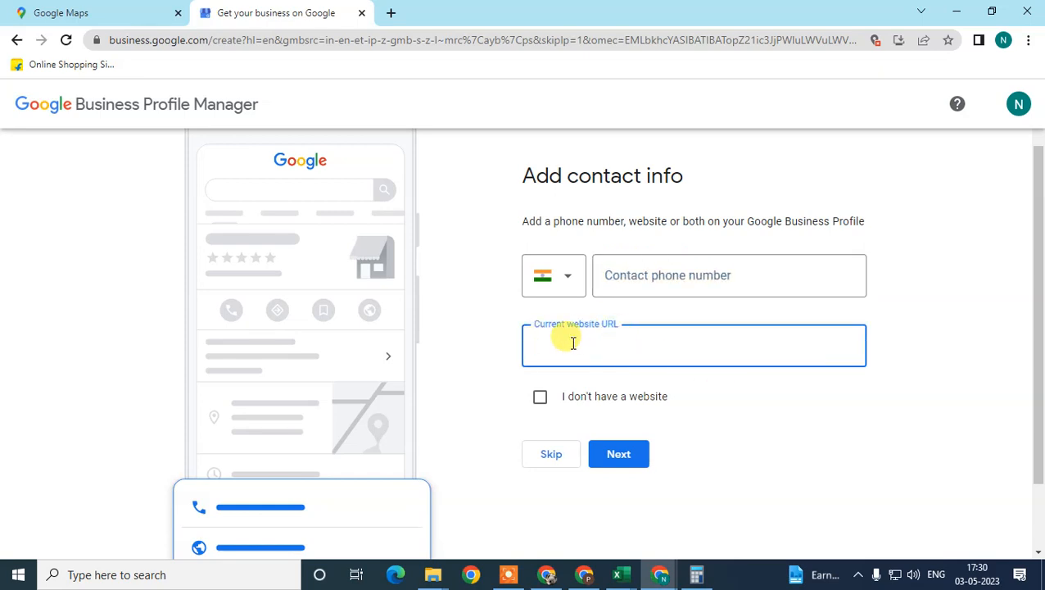
left_click(665, 271)
left_click(539, 398)
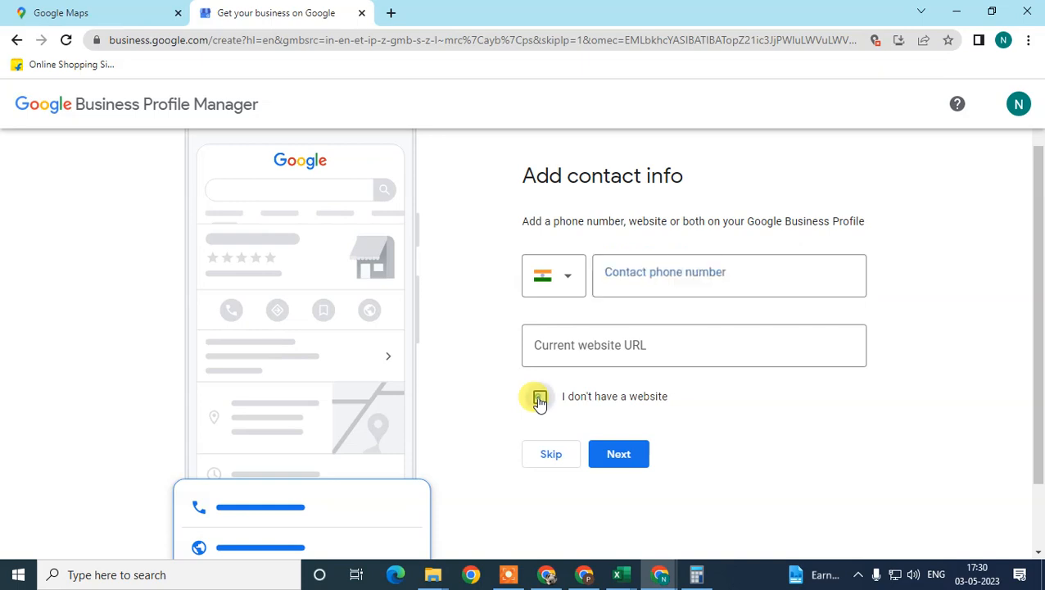
Submit the contact info without a website and review the phone number verification page
left_click(620, 455)
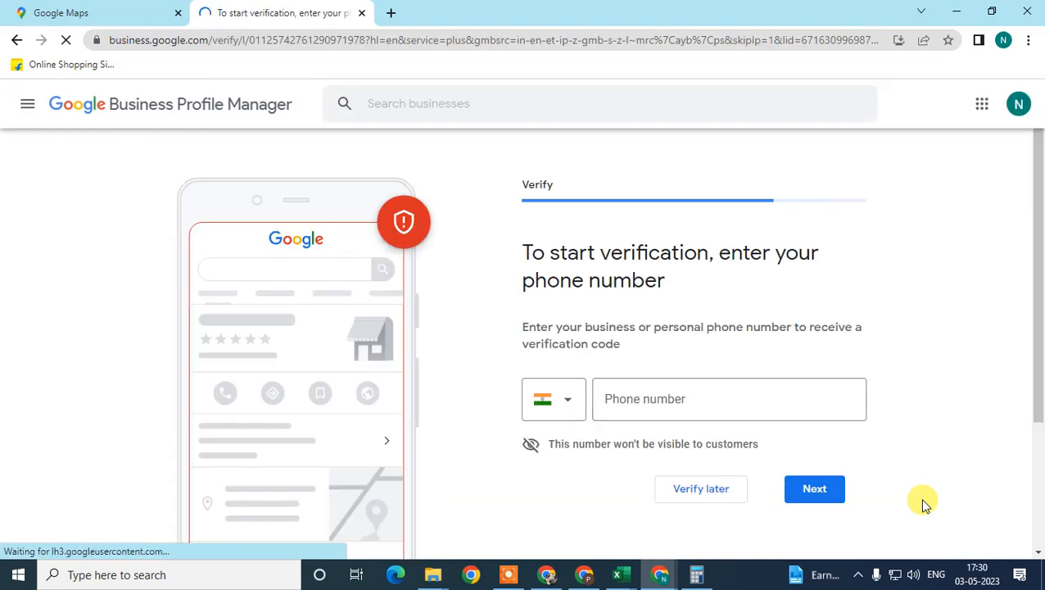
left_click(665, 393)
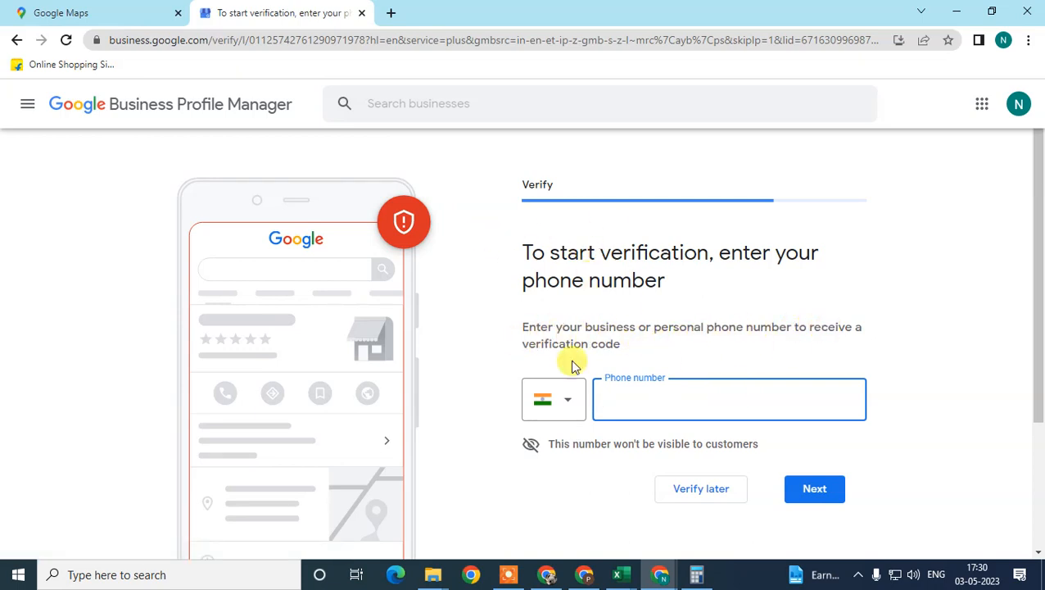
left_click_drag(511, 337, 617, 339)
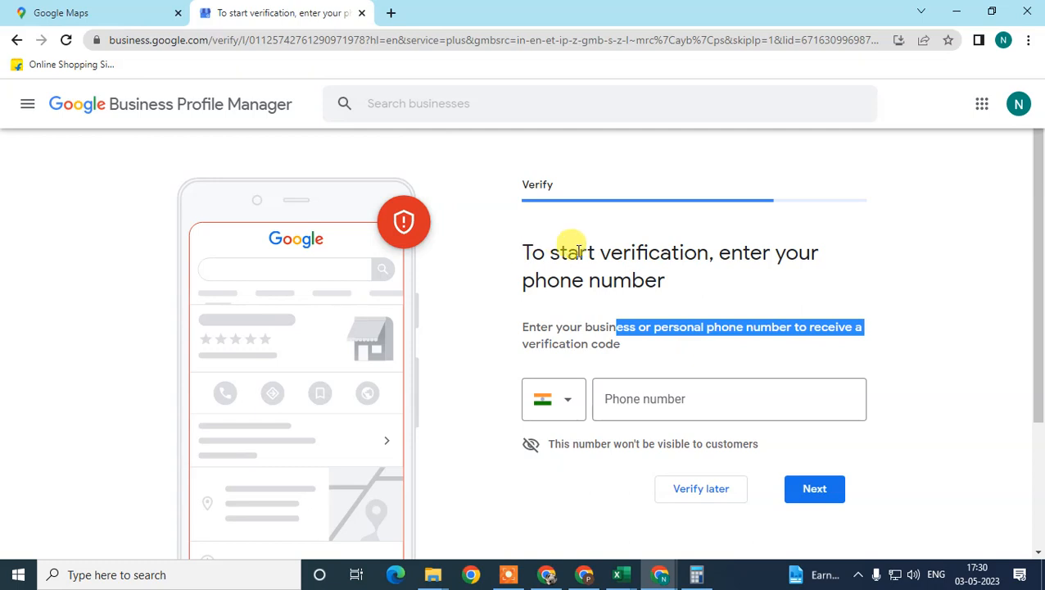
left_click_drag(727, 250, 737, 300)
left_click(514, 257)
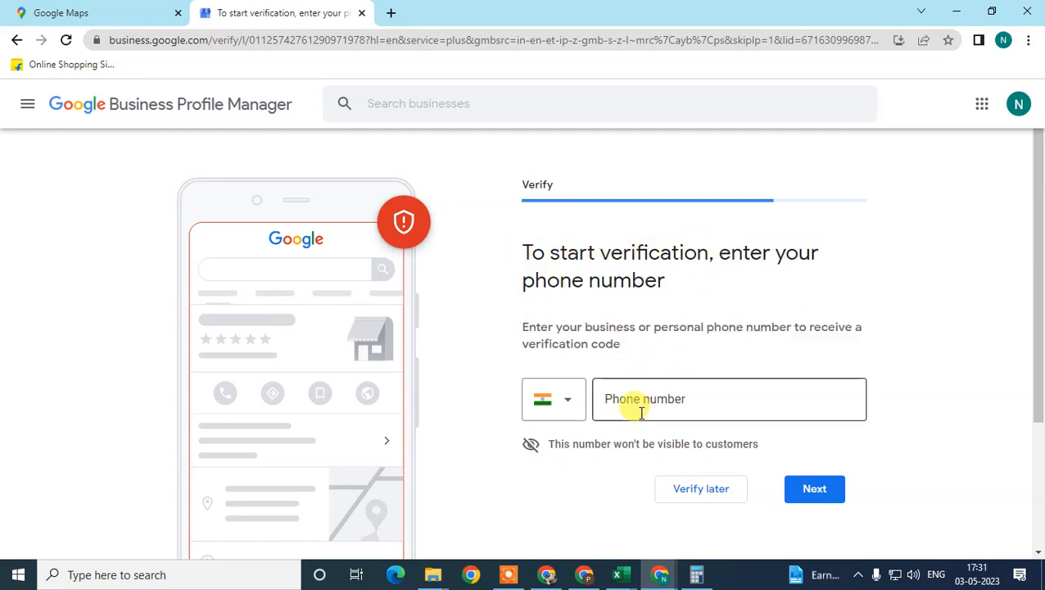
scroll(742, 447, "down", 2)
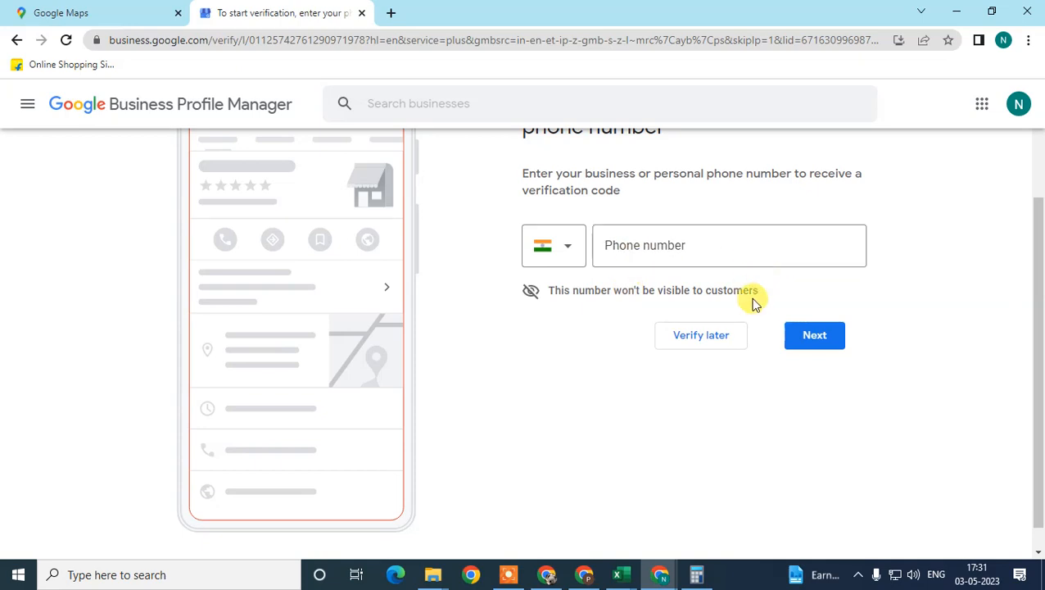
scroll(696, 270, "up", 2)
scroll(727, 402, "down", 1)
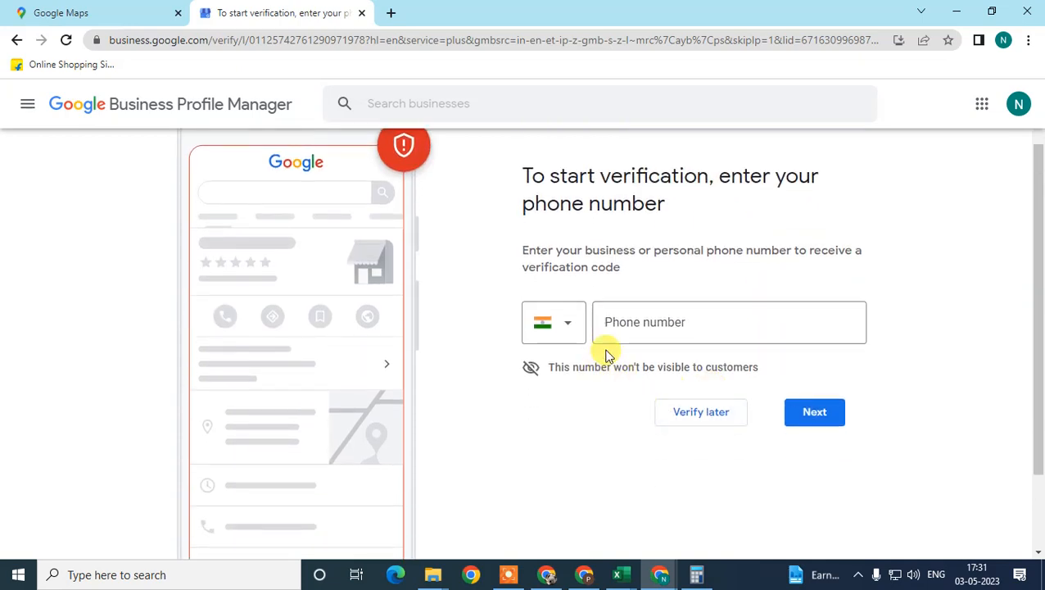
Set the verification phone's country code to Anguilla (+1), leave the number empty and postpone the verification
left_click(637, 321)
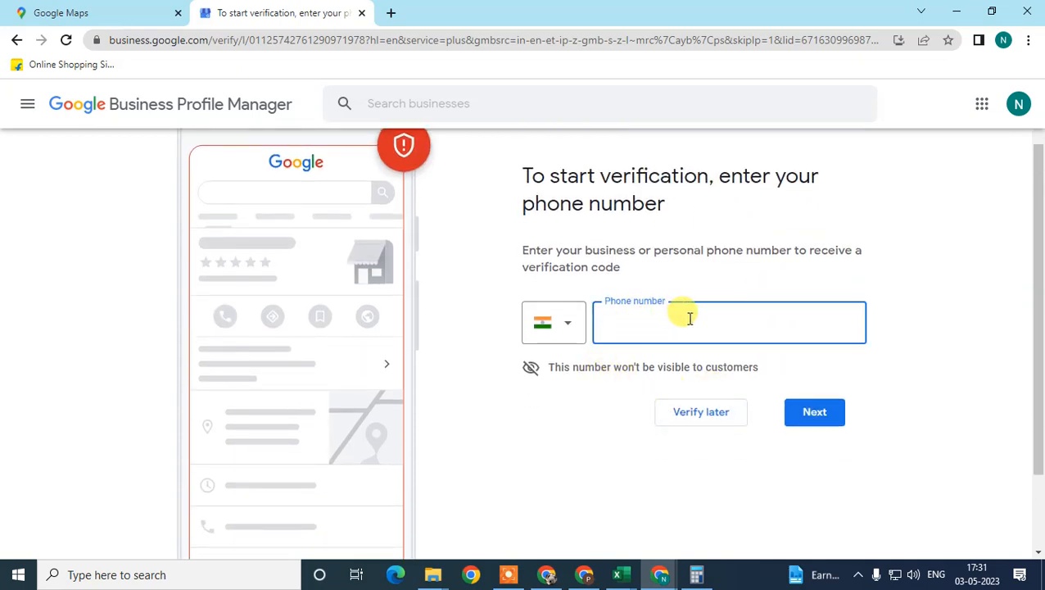
left_click(560, 328)
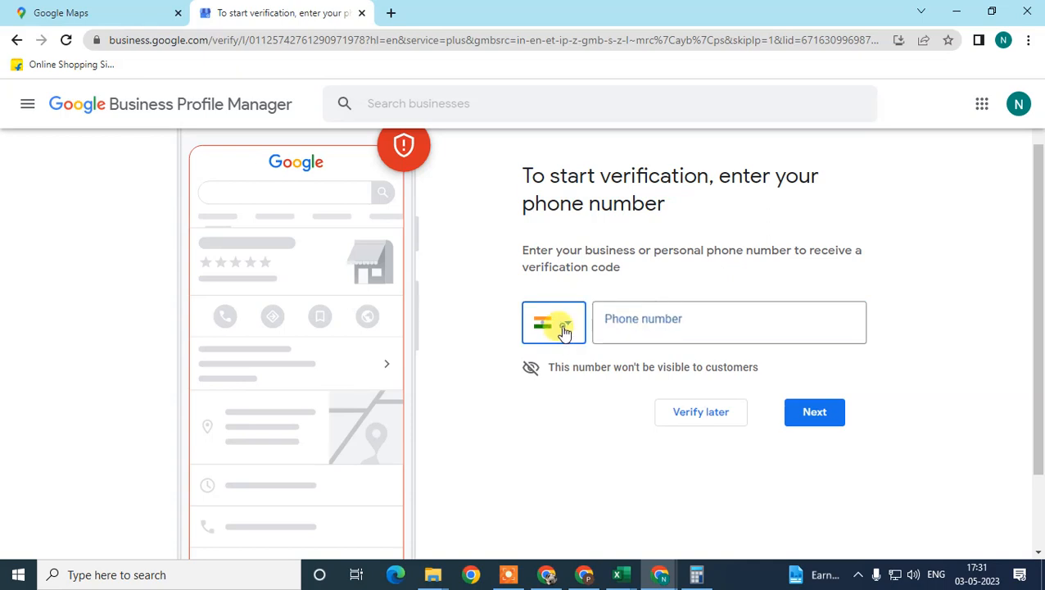
scroll(585, 222, "down", 2)
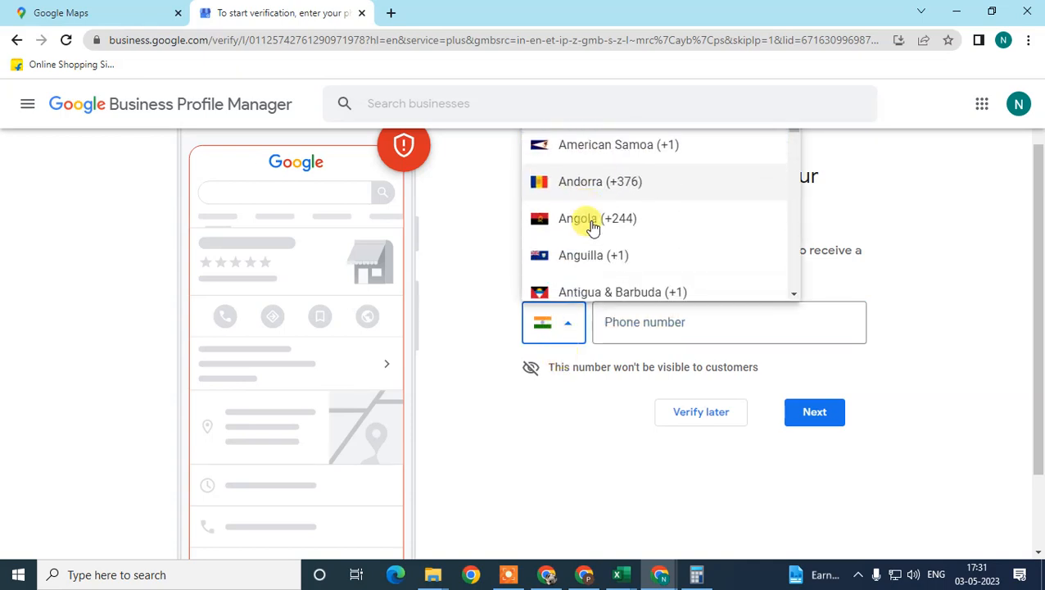
left_click(608, 238)
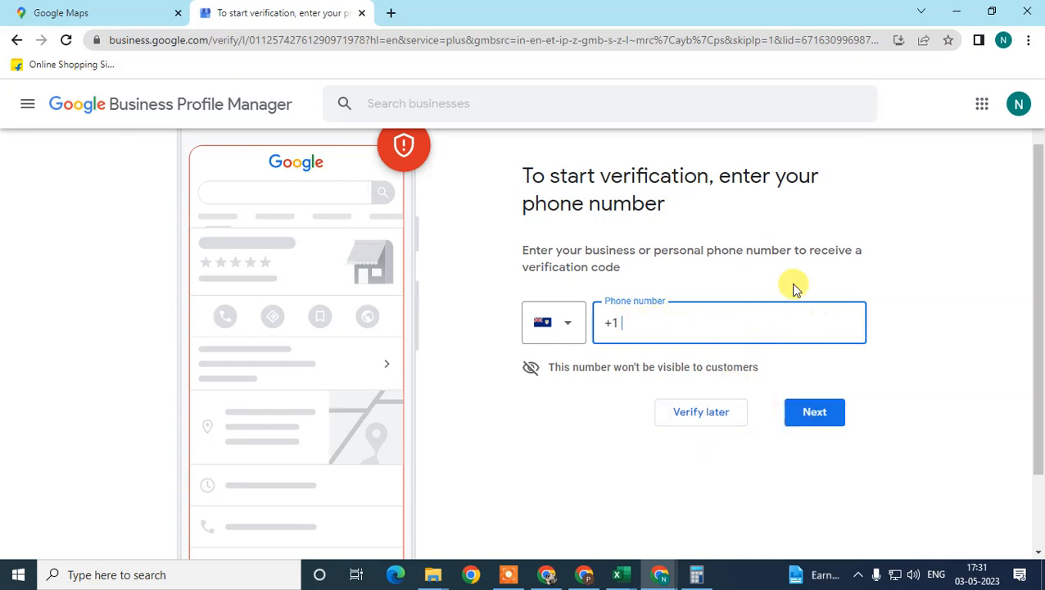
left_click_drag(818, 245, 821, 270)
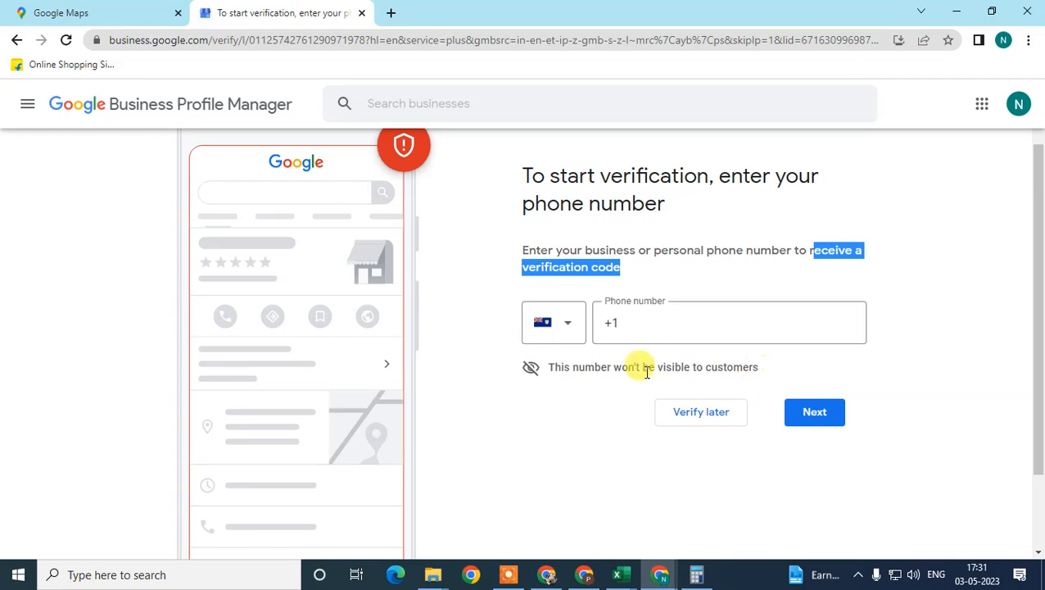
left_click(677, 414)
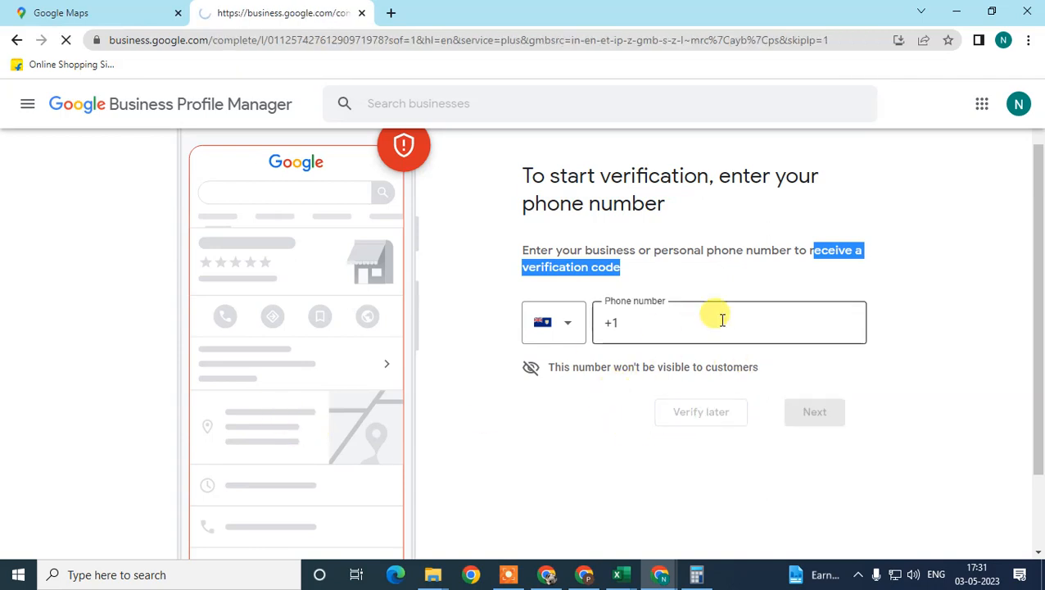
Toggle Sunday to open and back to closed without entering times, and skip adding business hours
scroll(690, 340, "down", 1)
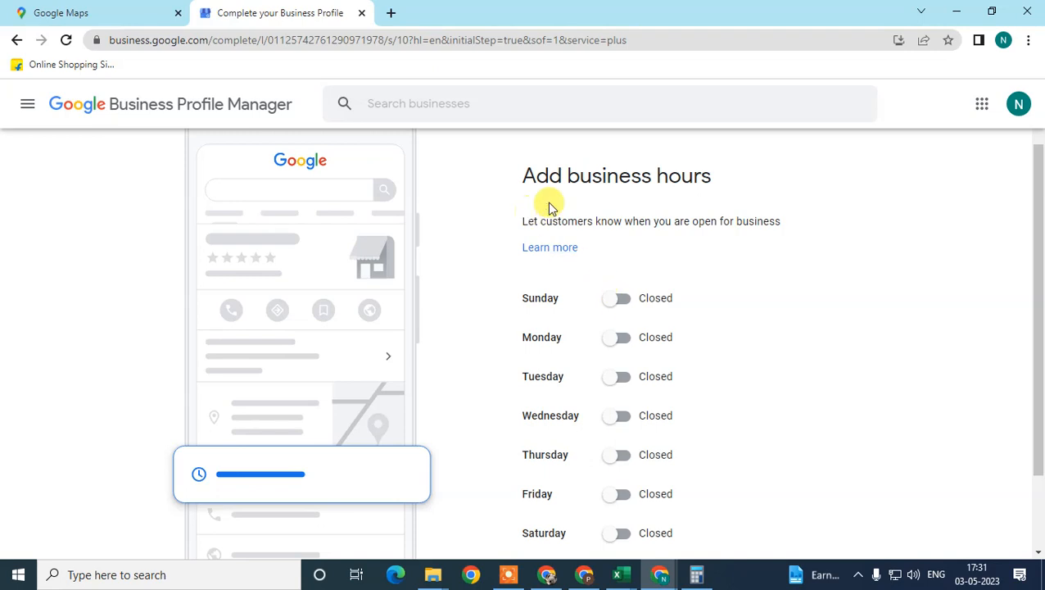
scroll(589, 280, "down", 1)
left_click(606, 230)
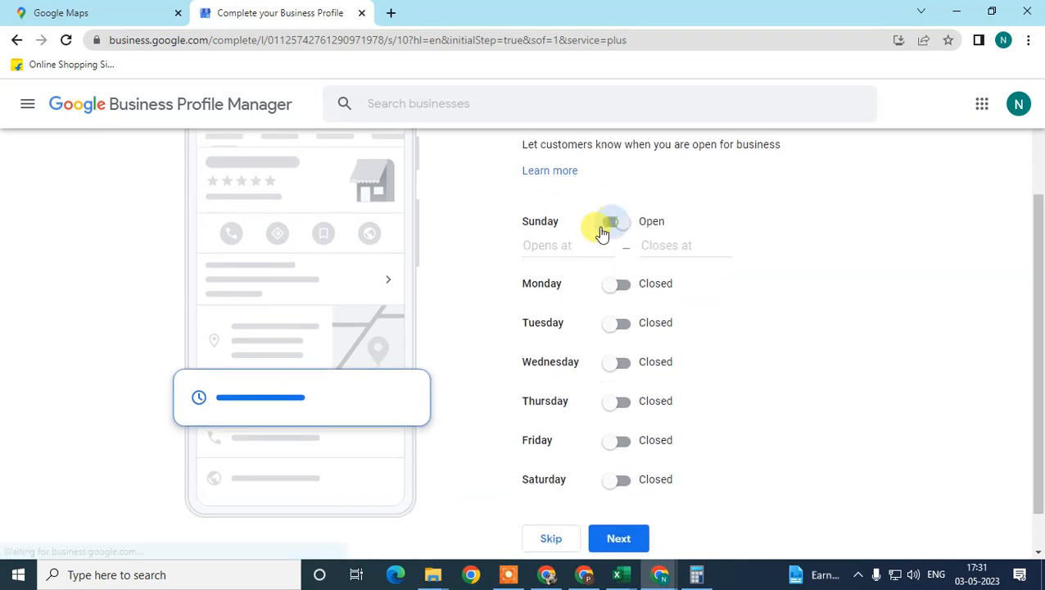
left_click(553, 244)
left_click(665, 247)
left_click(614, 221)
scroll(543, 491, "down", 1)
left_click(548, 500)
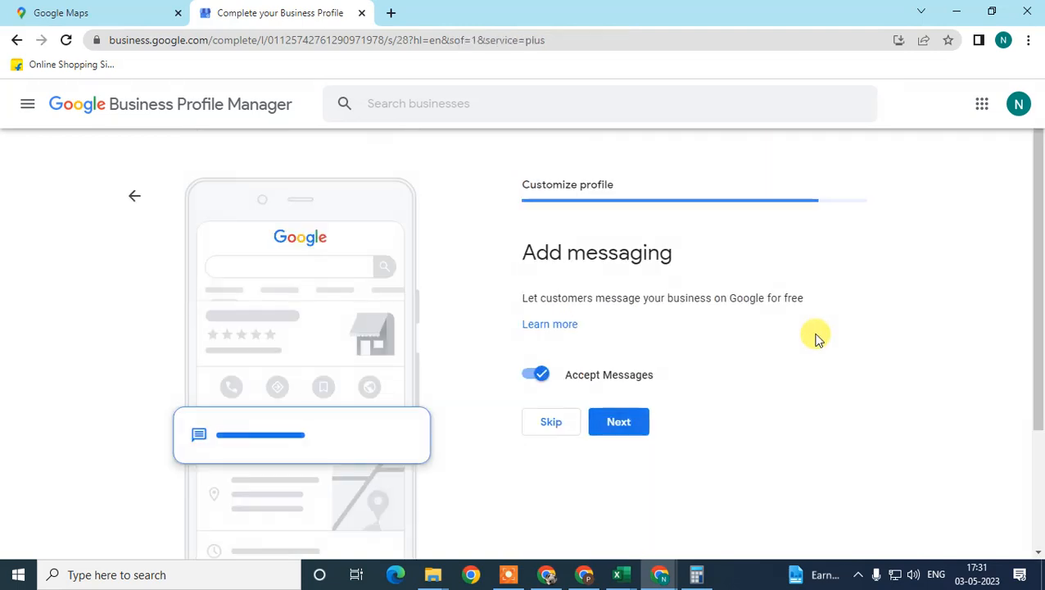
Turn off Accept Messages and skip the messaging setup
left_click_drag(527, 257, 746, 253)
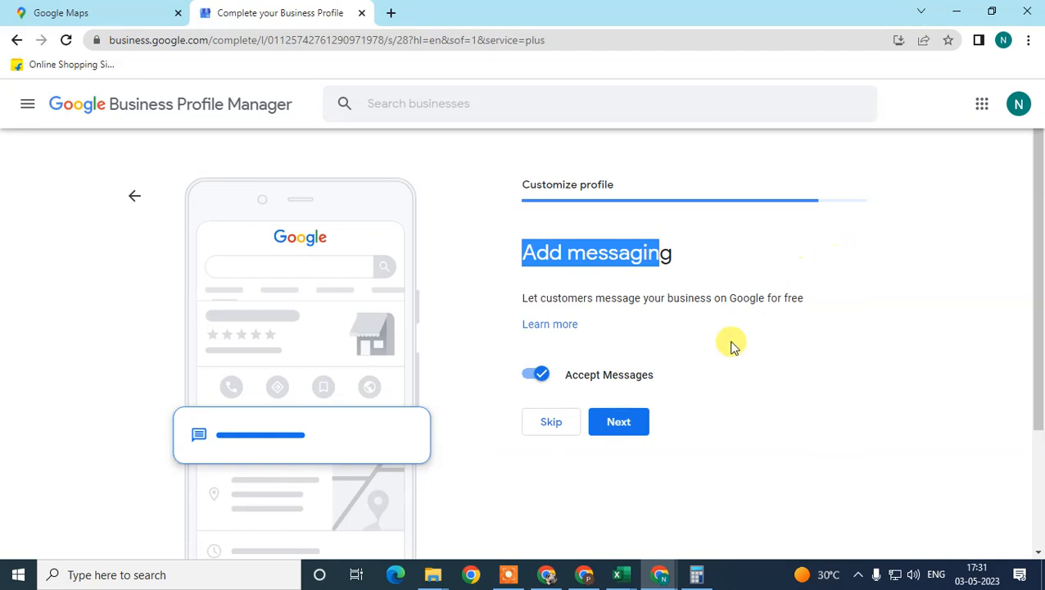
left_click(540, 378)
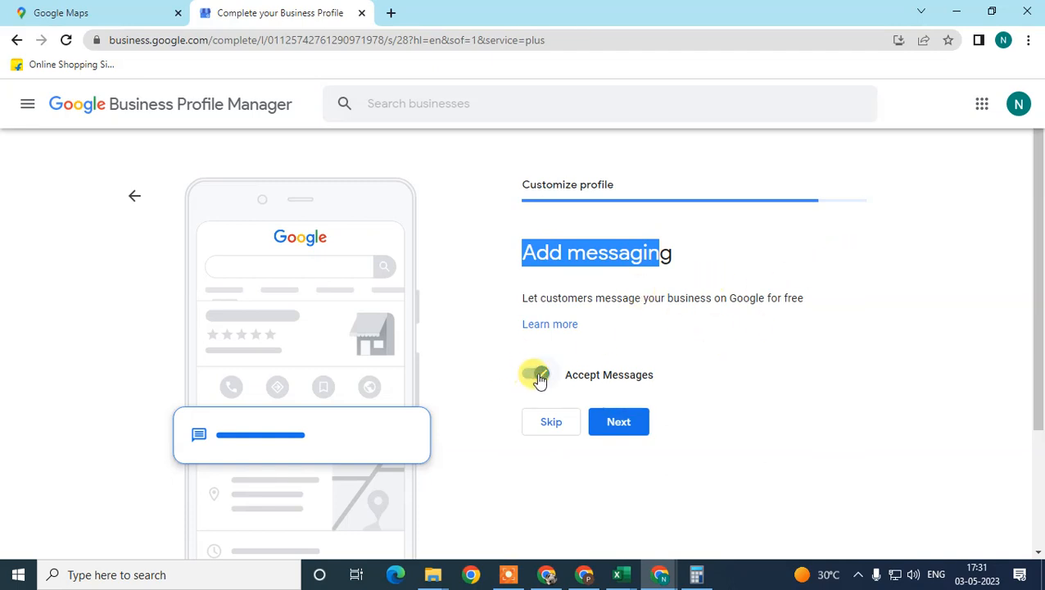
left_click(620, 436)
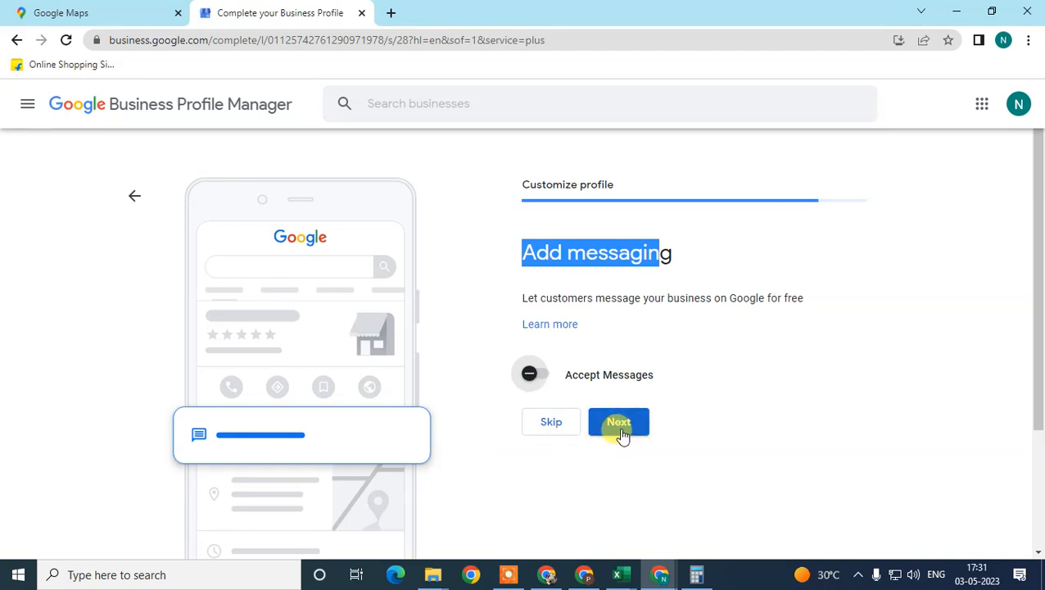
left_click(567, 434)
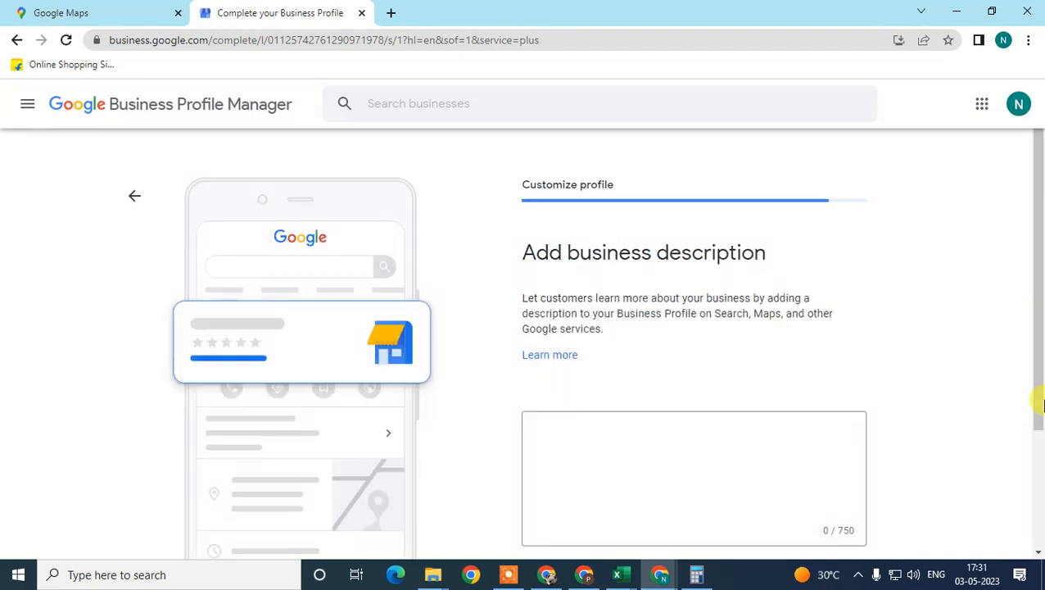
Enter "asdf adf asdf adf" as a trial business description and skip the description page
scroll(973, 387, "down", 1)
left_click_drag(497, 179, 752, 185)
left_click(560, 368)
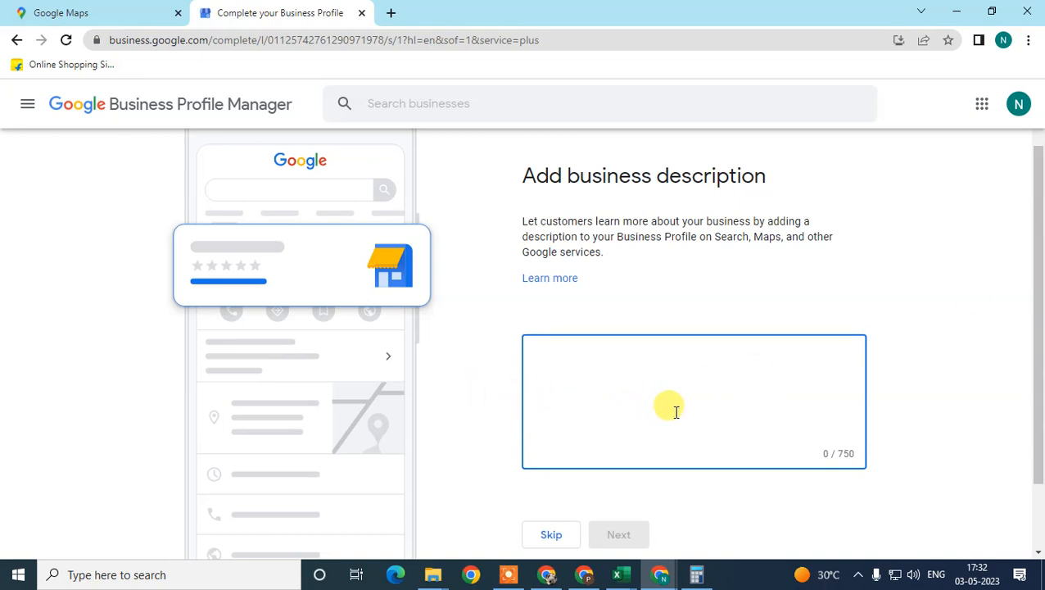
left_click_drag(837, 455, 854, 457)
left_click_drag(1040, 229, 982, 266)
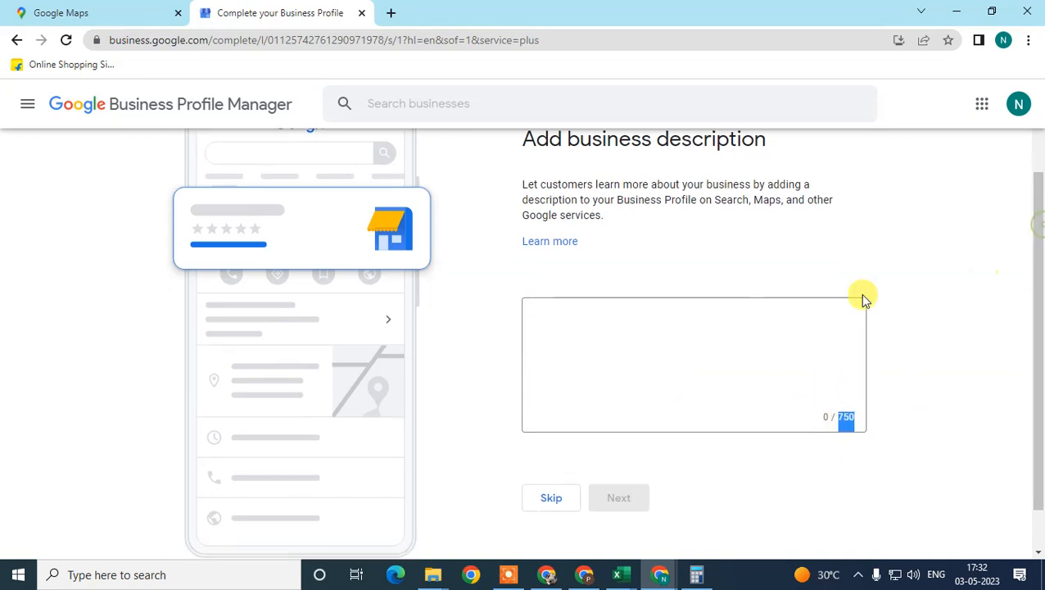
left_click(574, 356)
type("asdf adf asd")
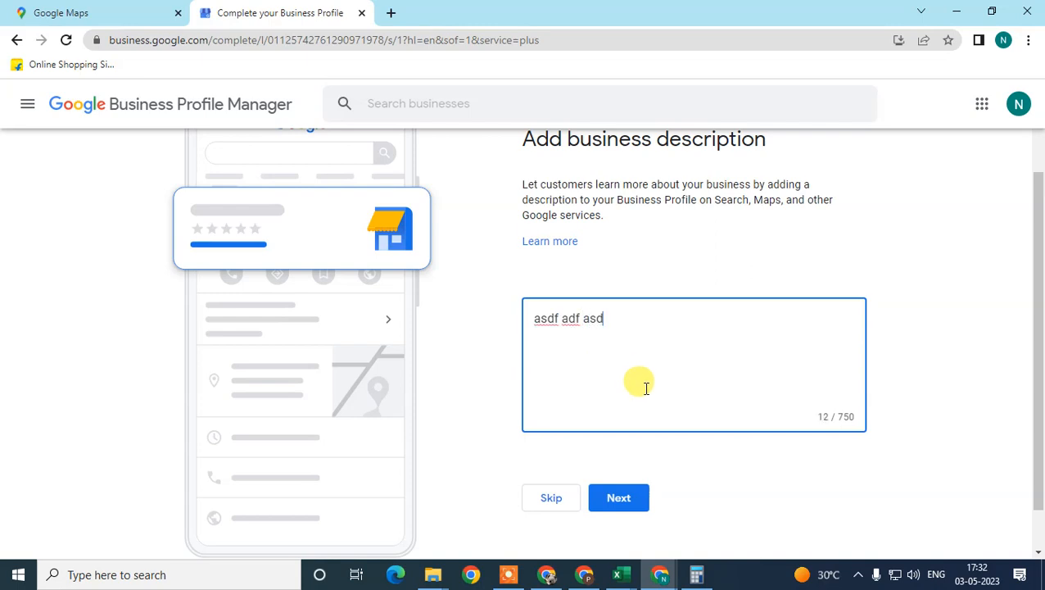
type("f adf")
left_click(545, 504)
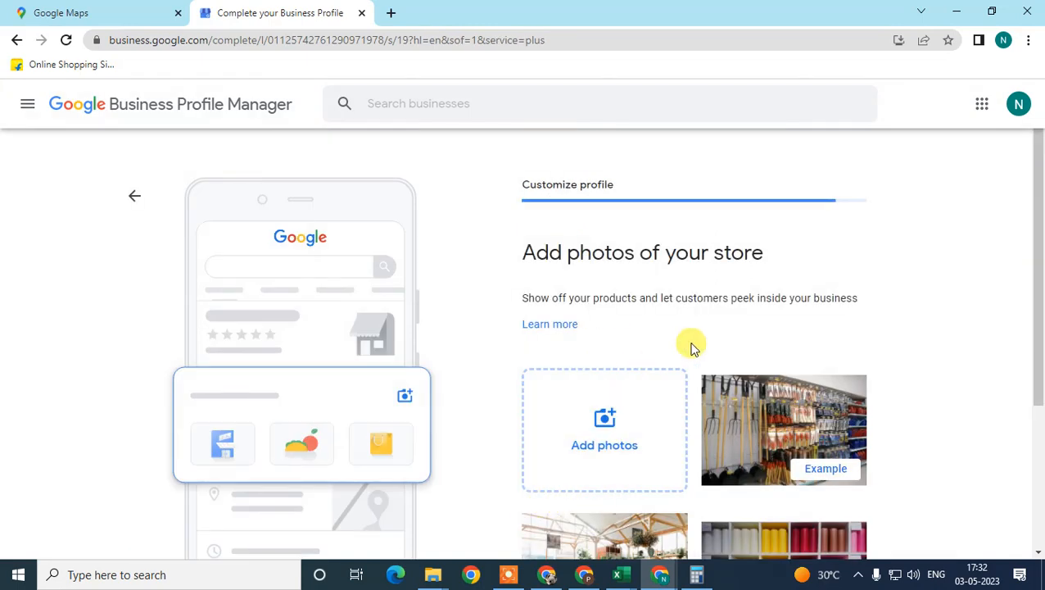
Look over the example store photos and skip adding photos of the store
scroll(554, 333, "down", 1)
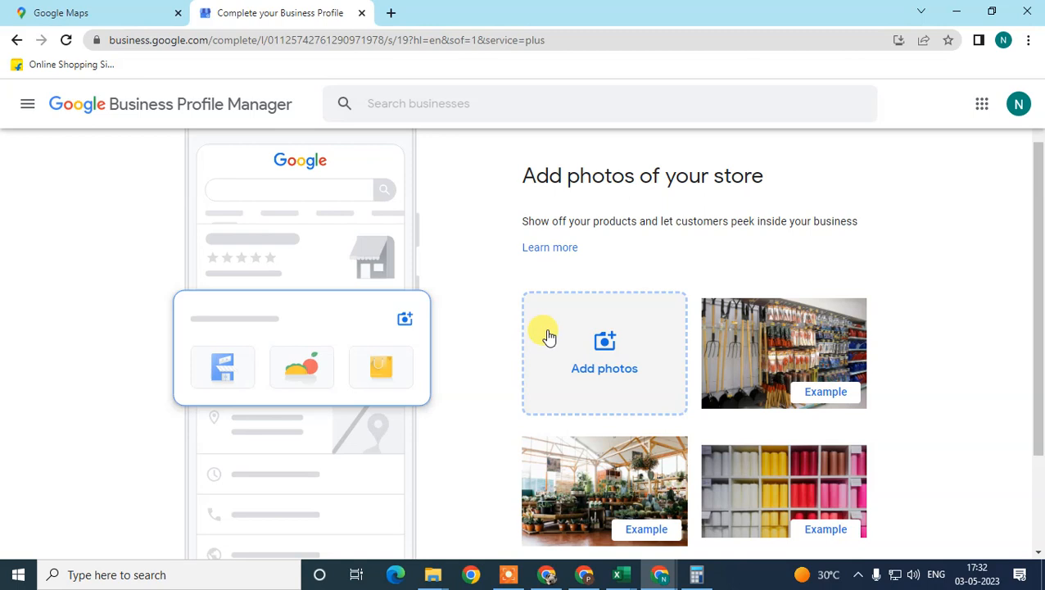
scroll(548, 336, "down", 2)
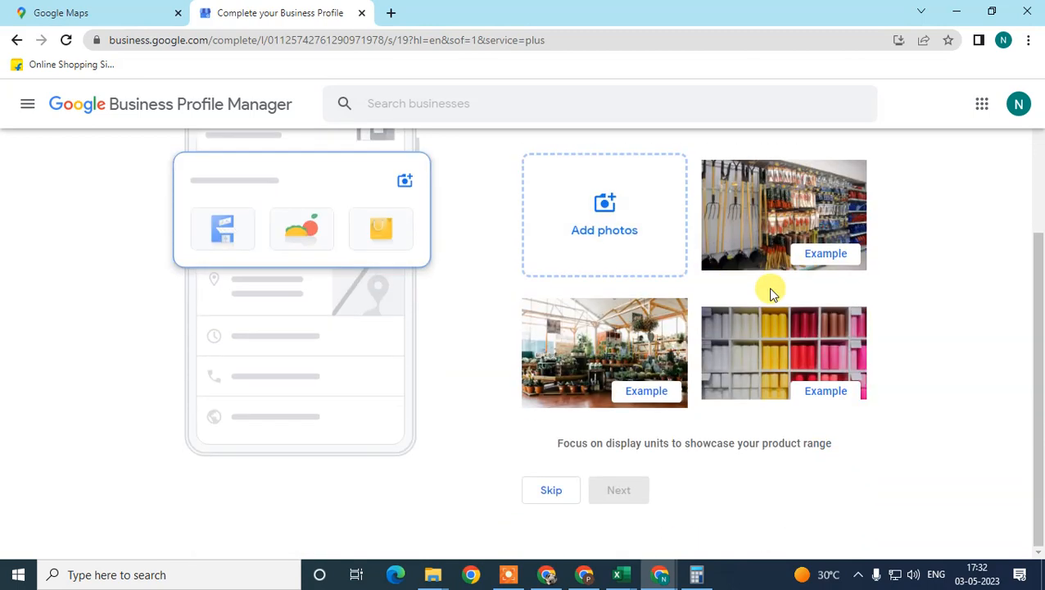
scroll(656, 270, "up", 1)
scroll(663, 434, "down", 1)
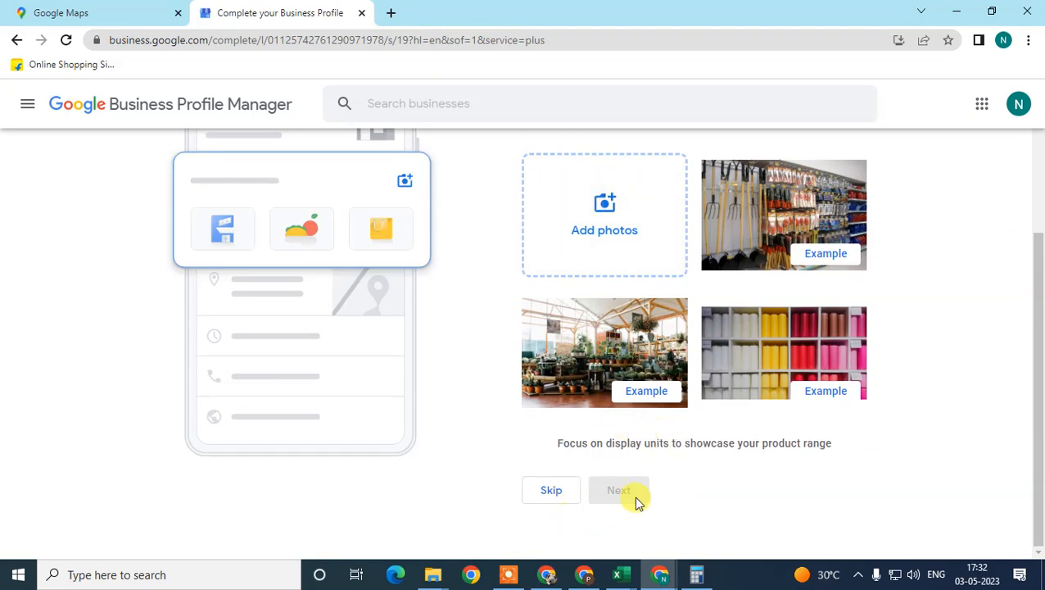
left_click(551, 491)
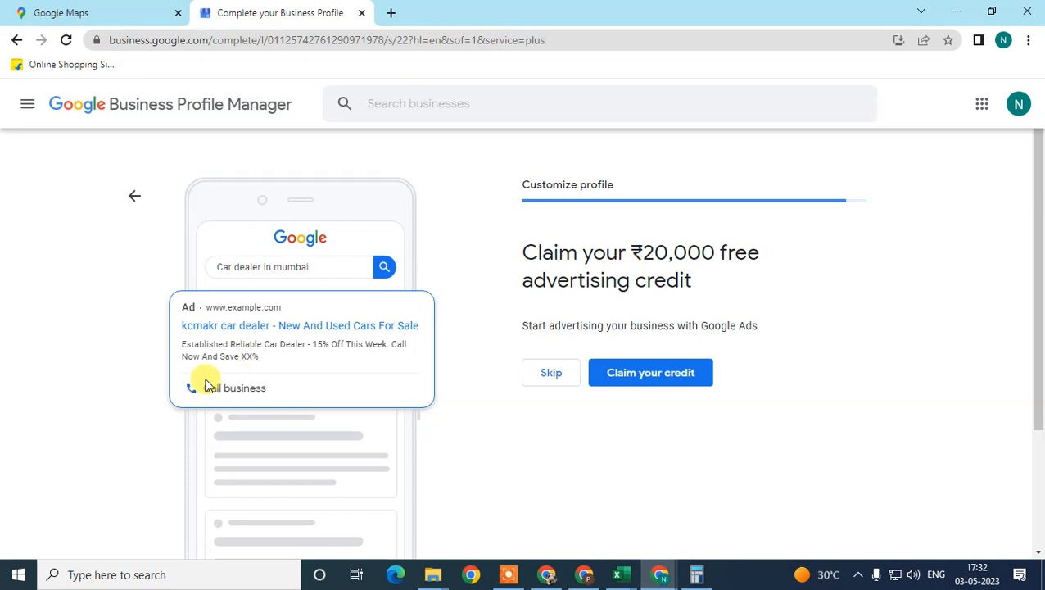
Review the sample ad and the free Google Ads advertising credit offer, and skip claiming it
left_click_drag(173, 311, 345, 361)
left_click(577, 434)
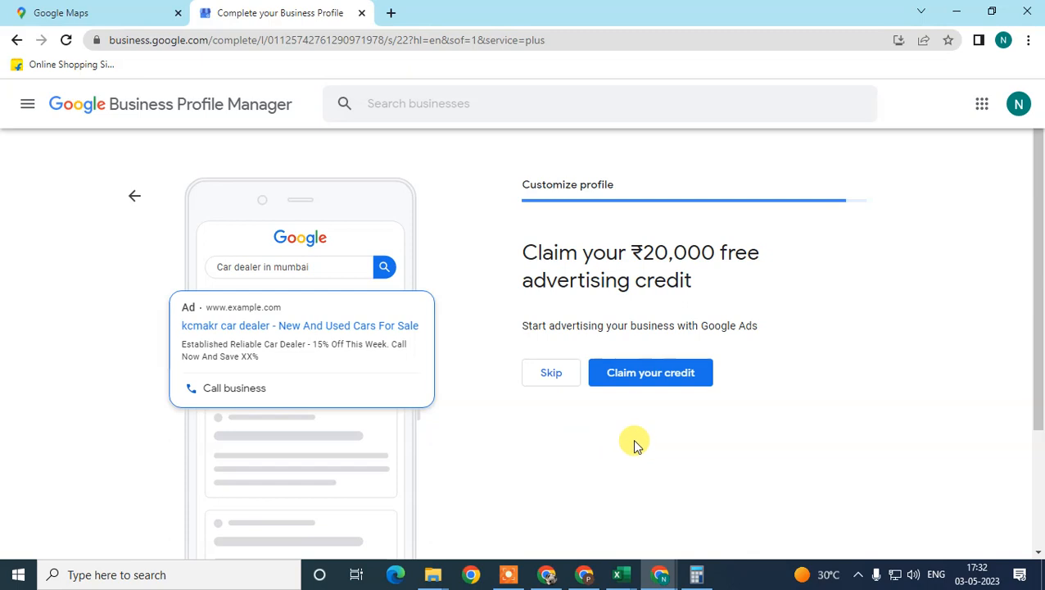
left_click_drag(641, 246, 701, 241)
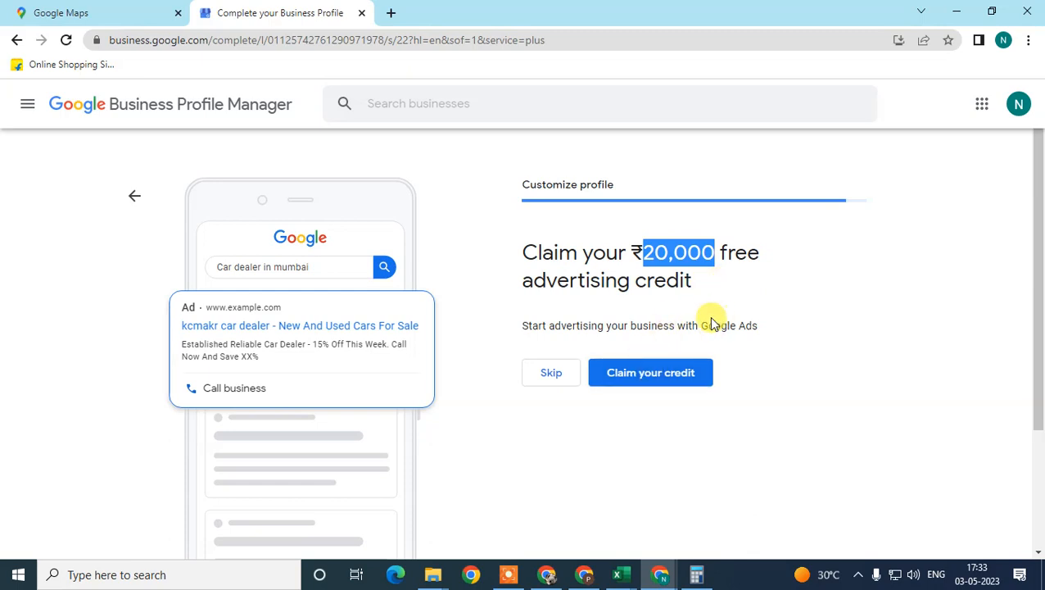
left_click_drag(708, 325, 764, 332)
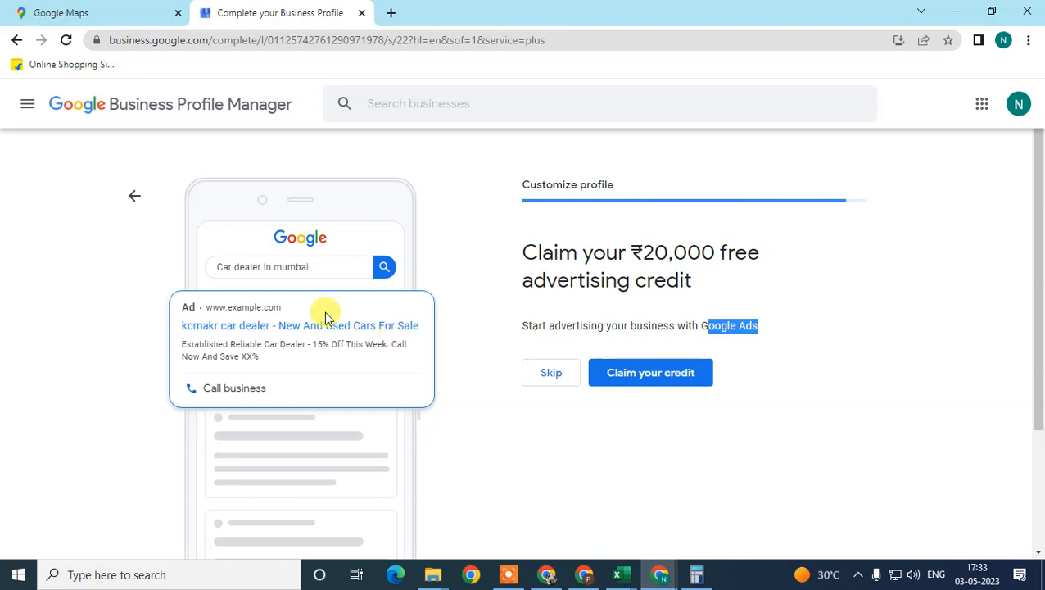
left_click(526, 274)
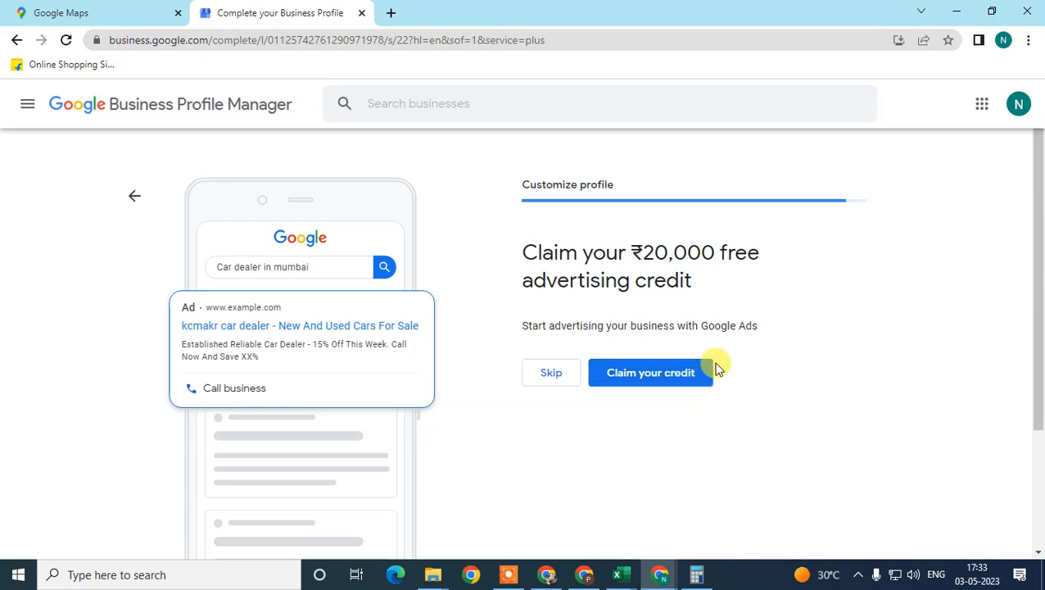
left_click(540, 382)
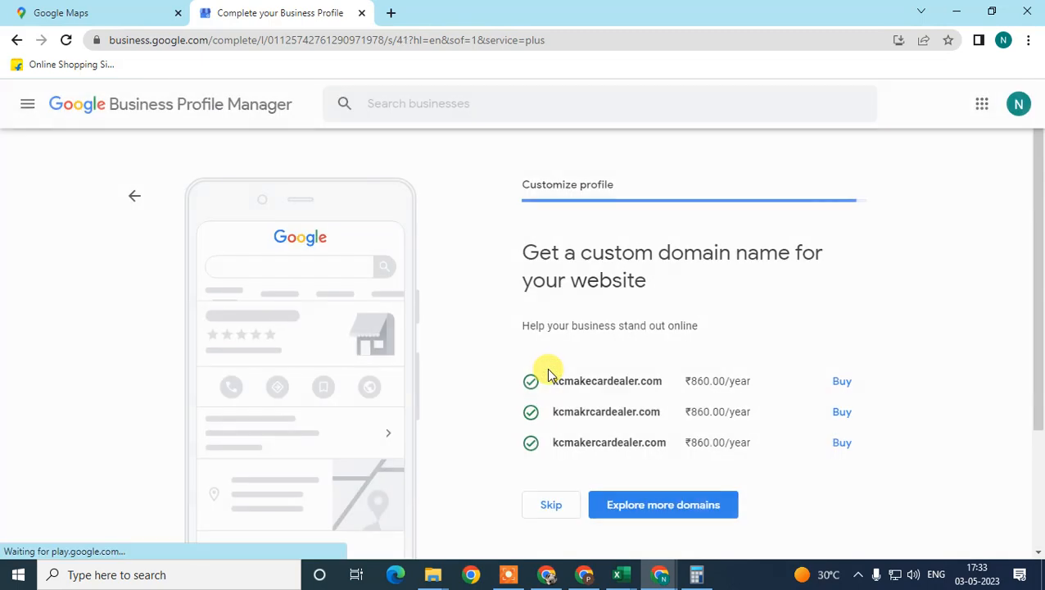
Review the suggested custom domain names for the website and skip buying one
left_click_drag(493, 240, 766, 282)
scroll(869, 284, "down", 1)
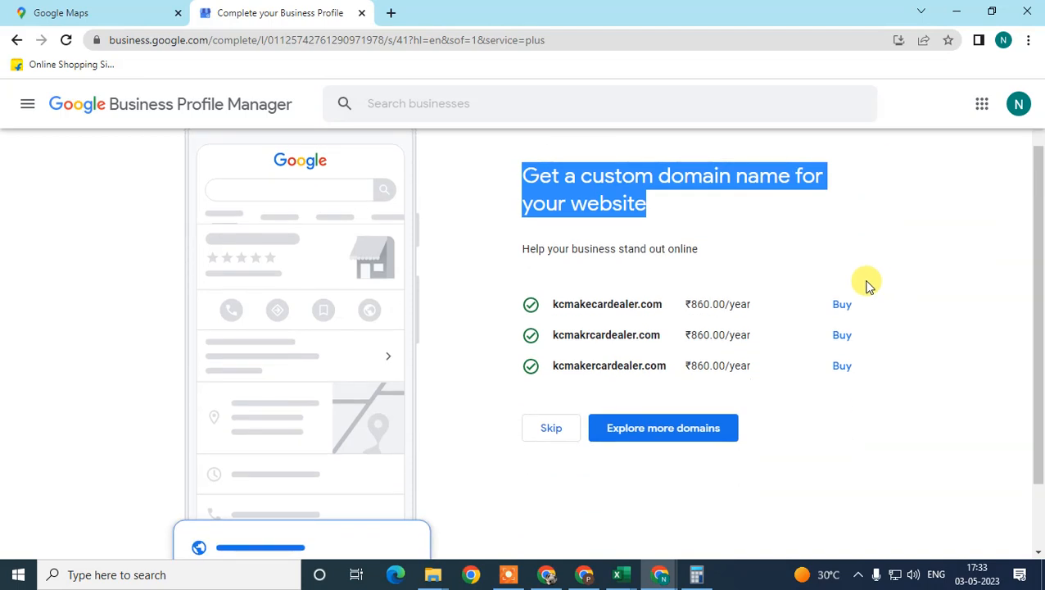
left_click_drag(547, 304, 629, 304)
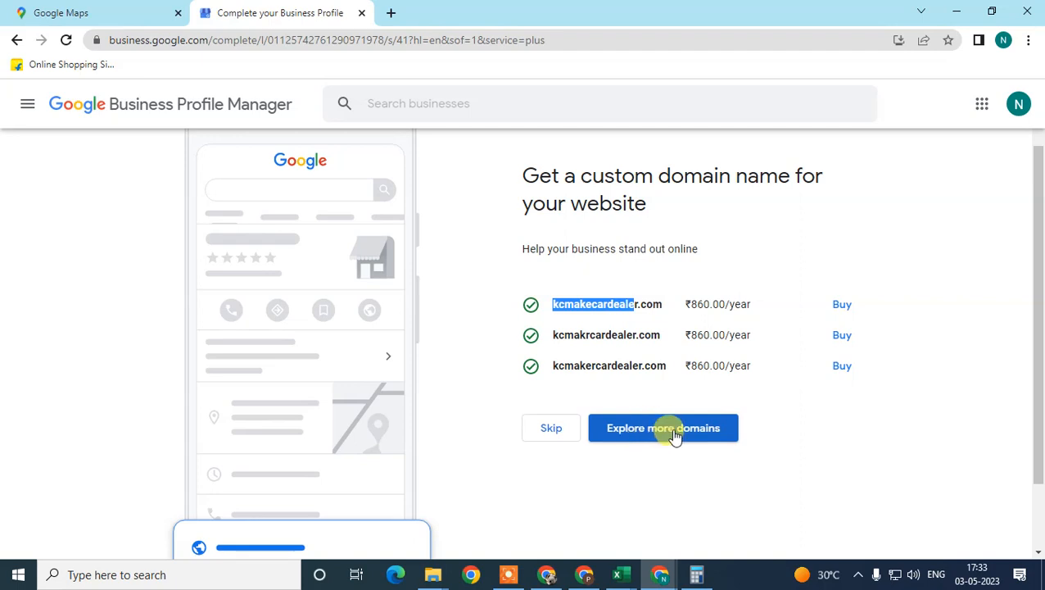
left_click(549, 432)
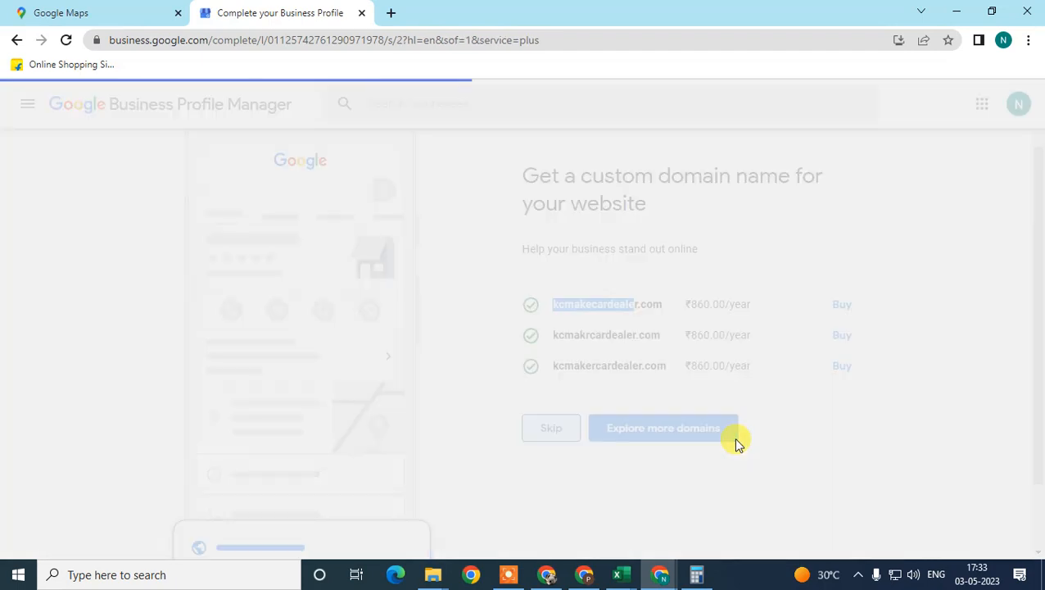
Continue past the notice about edits becoming visible to finish the setup and open the business management page
scroll(637, 299, "down", 1)
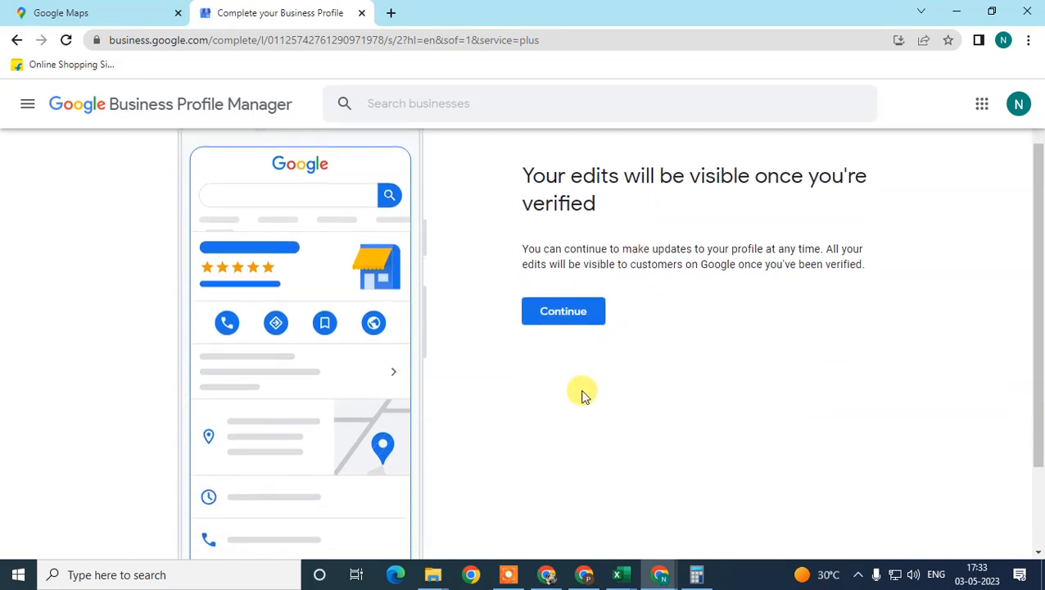
left_click(564, 304)
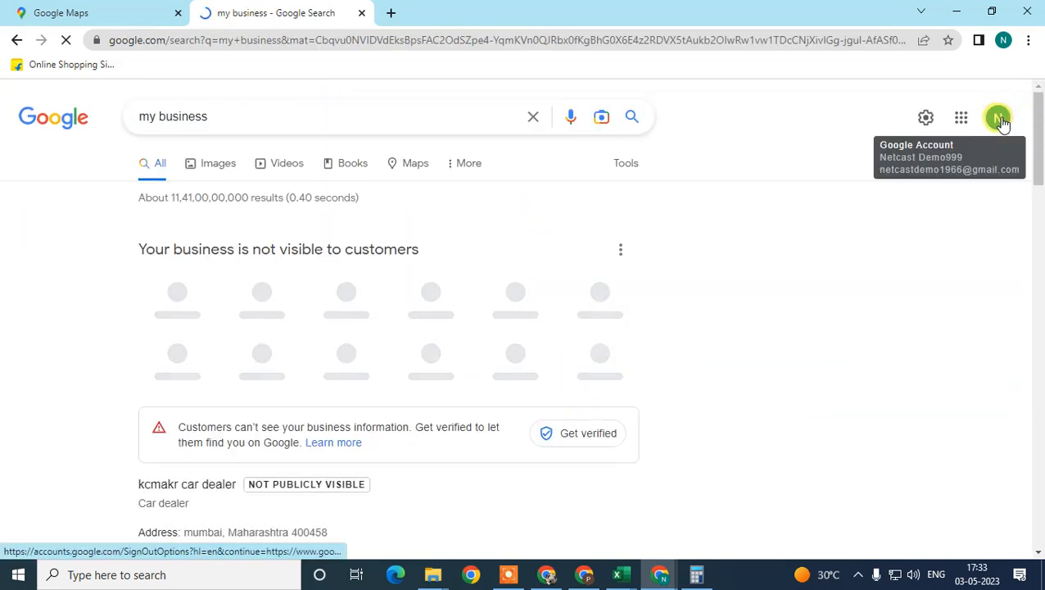
Review the profile management shortcuts and the list of additional Business Profile options
scroll(312, 205, "down", 1)
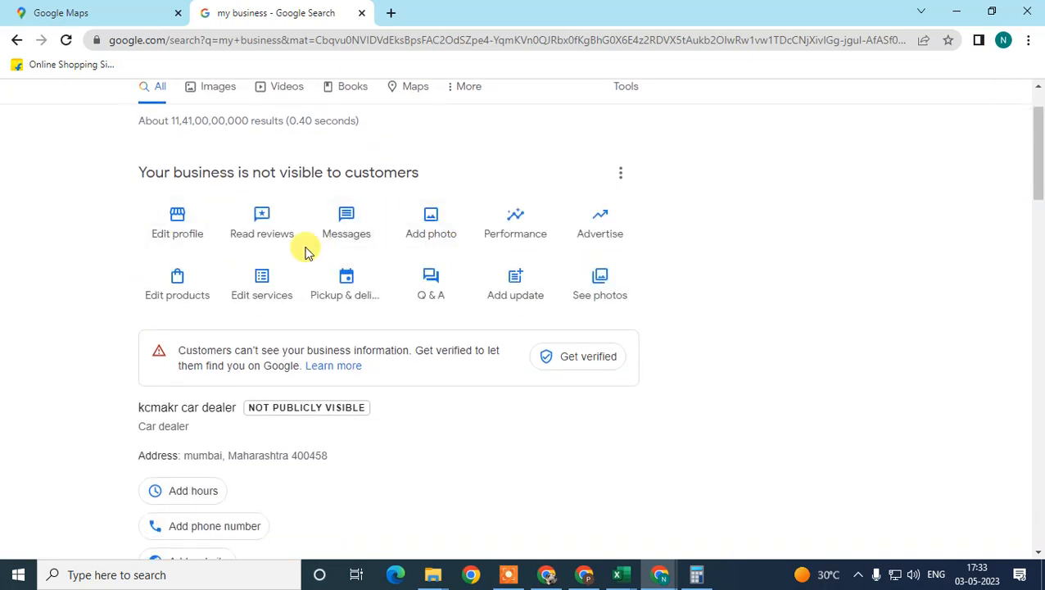
scroll(305, 253, "up", 1)
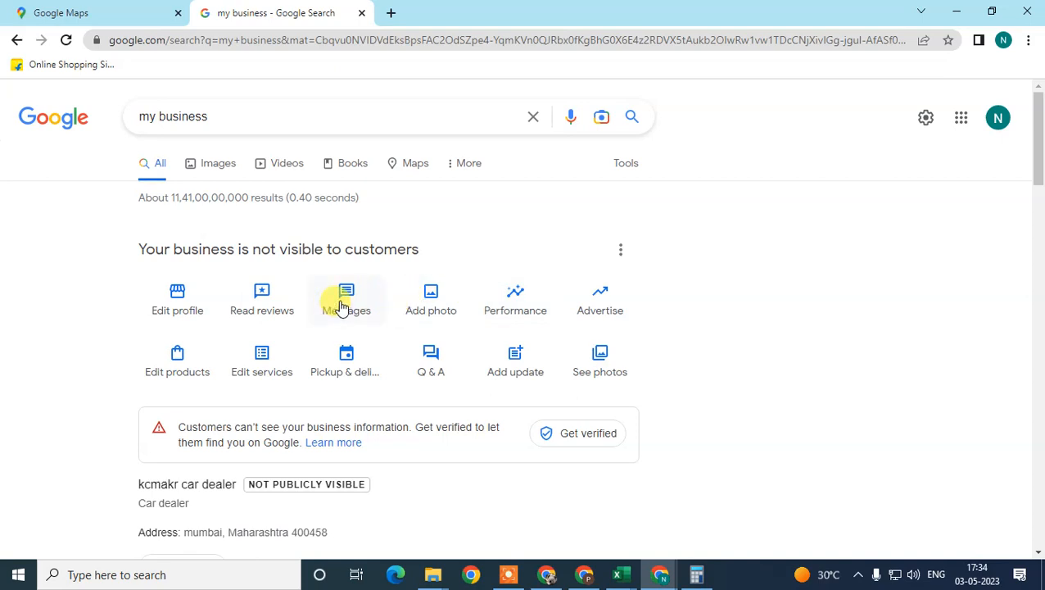
left_click(620, 251)
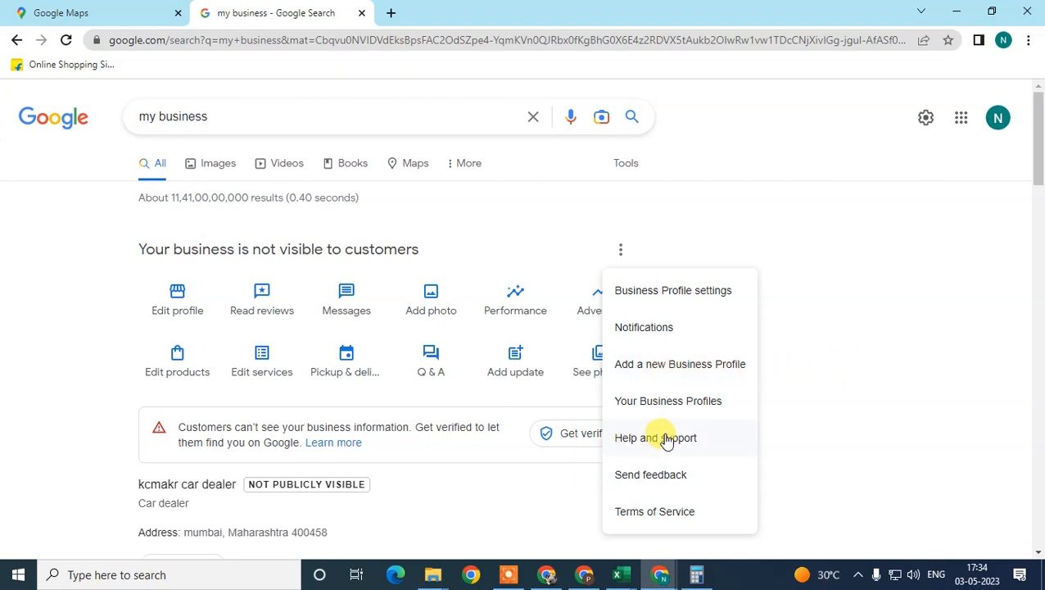
left_click(821, 228)
Expand the full profile details and look through the suggestion cards, from custom email to opening hours
scroll(241, 434, "down", 3)
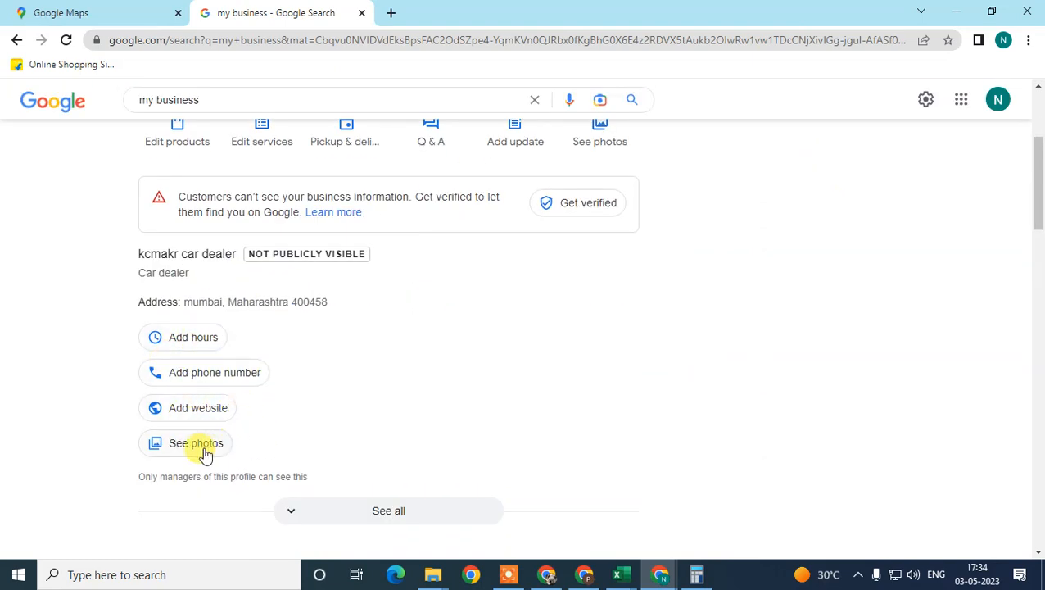
scroll(265, 431, "down", 2)
left_click(284, 366)
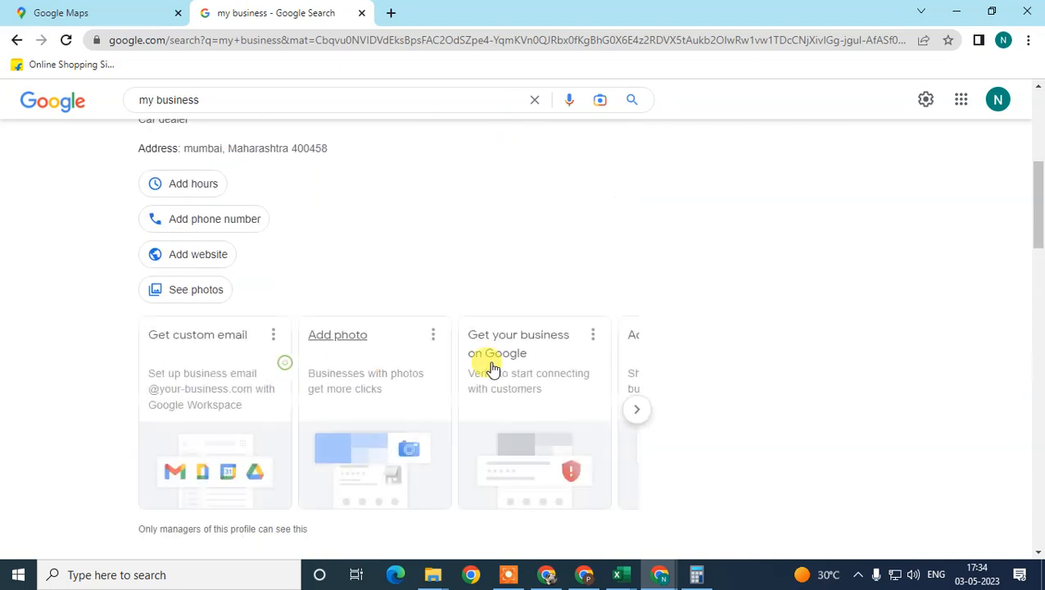
scroll(582, 396, "down", 2)
scroll(287, 366, "up", 1)
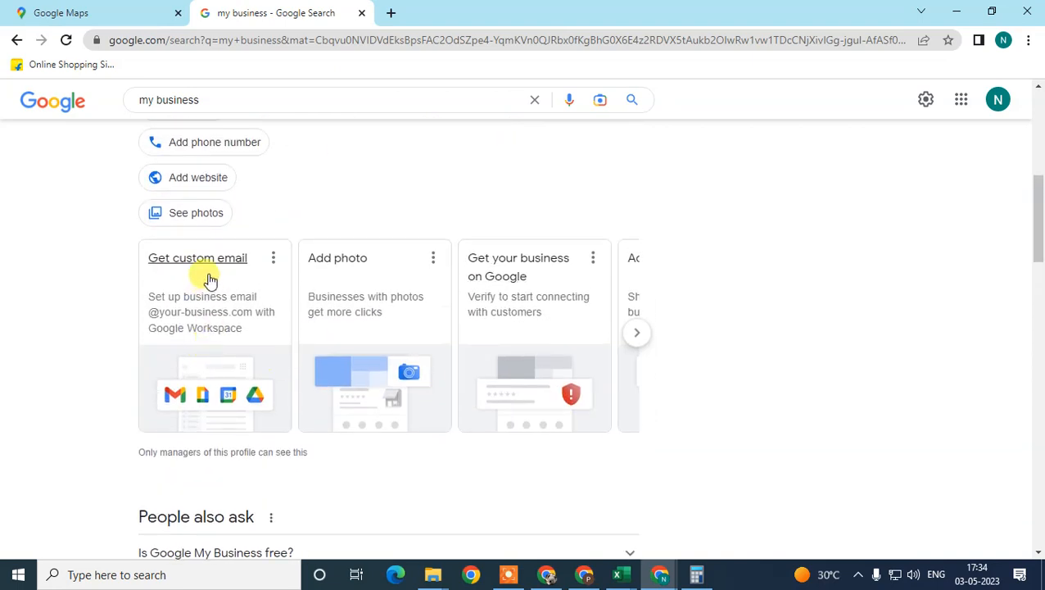
double_click(636, 332)
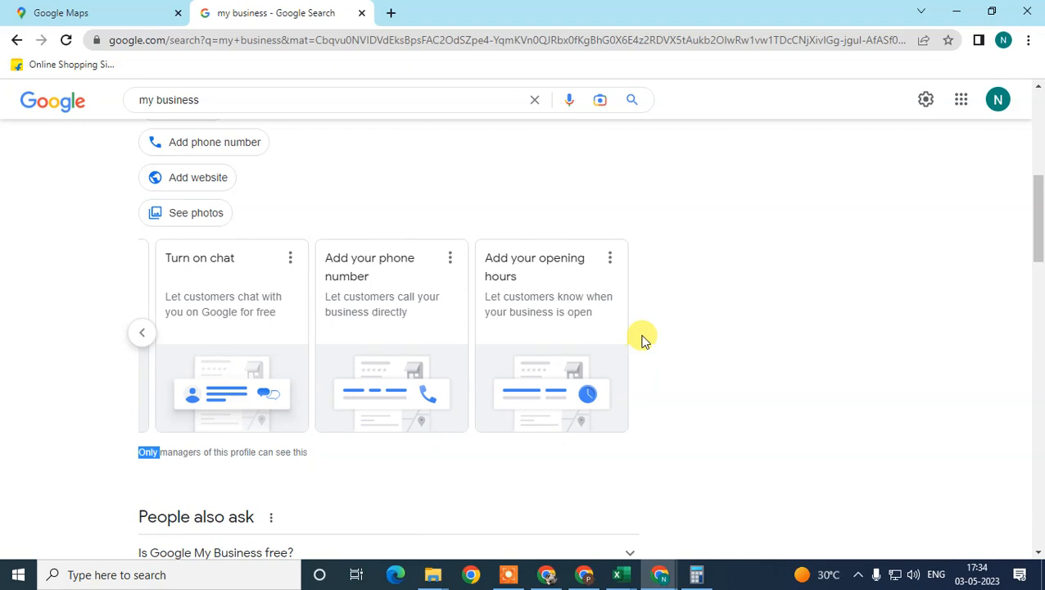
scroll(390, 378, "up", 5)
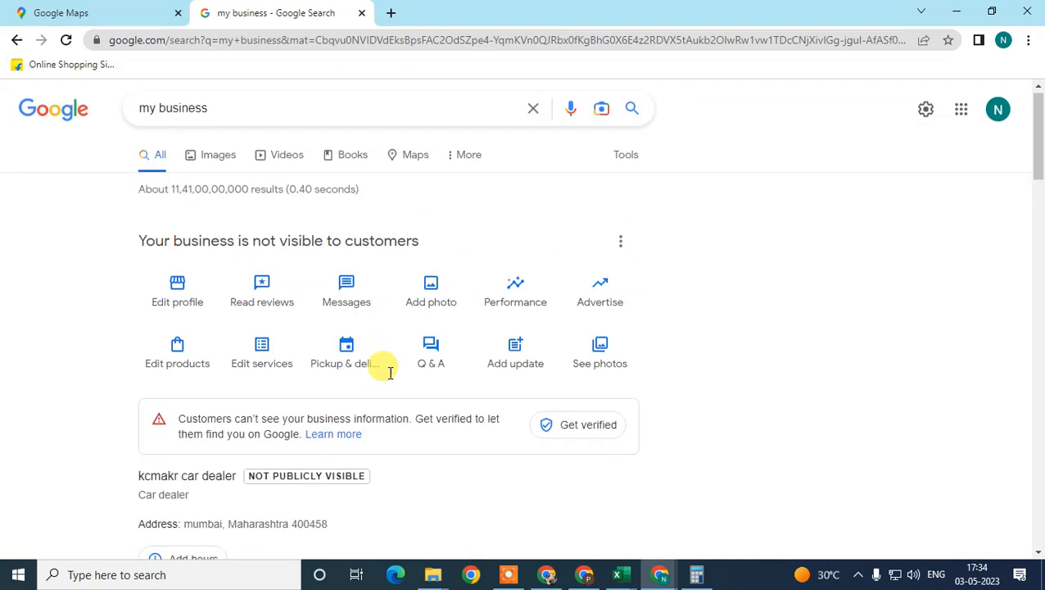
Examine the notices about the business's visibility to customers and the need for verification
scroll(390, 372, "down", 3)
scroll(387, 376, "up", 3)
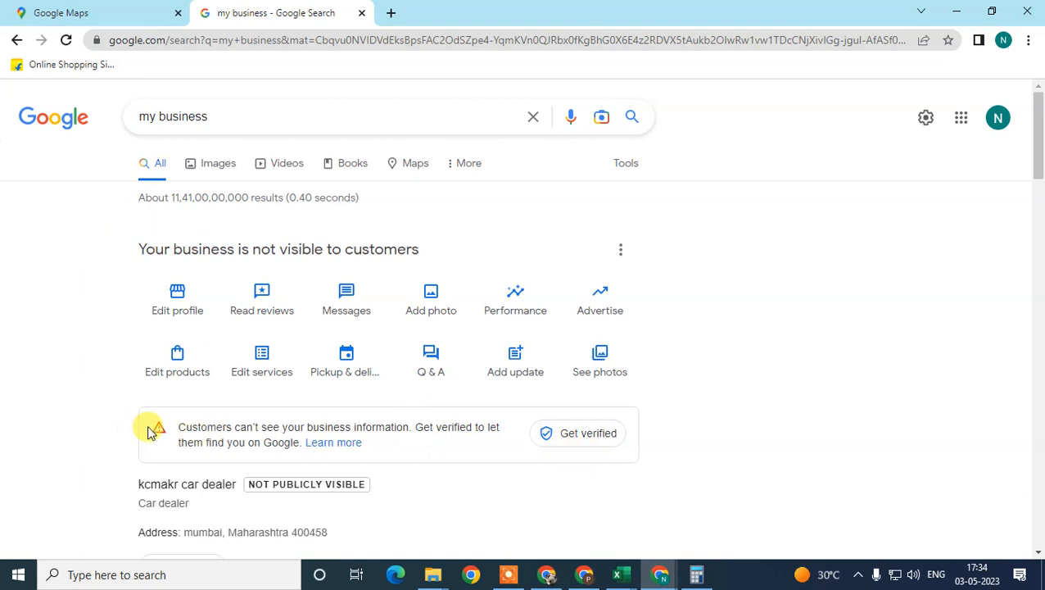
left_click_drag(150, 433, 348, 442)
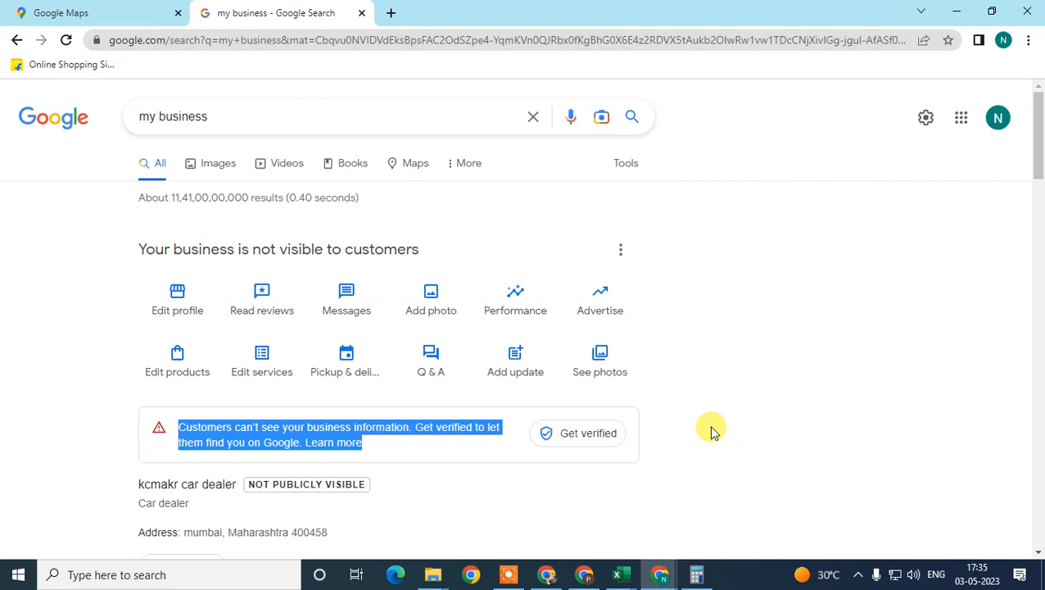
scroll(1039, 131, "down", 1)
scroll(1038, 127, "up", 1)
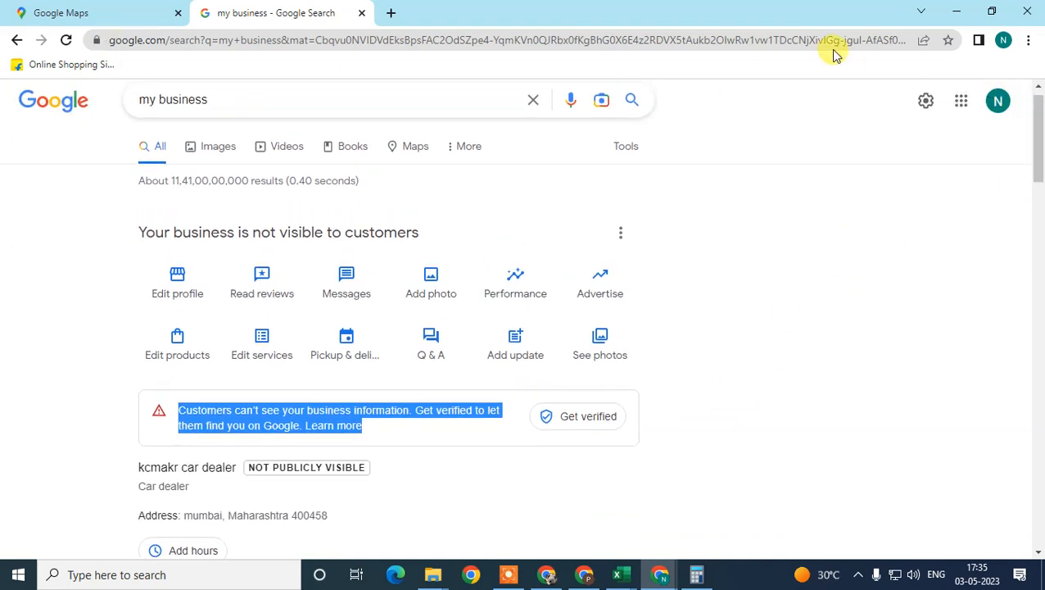
scroll(1034, 130, "up", 1)
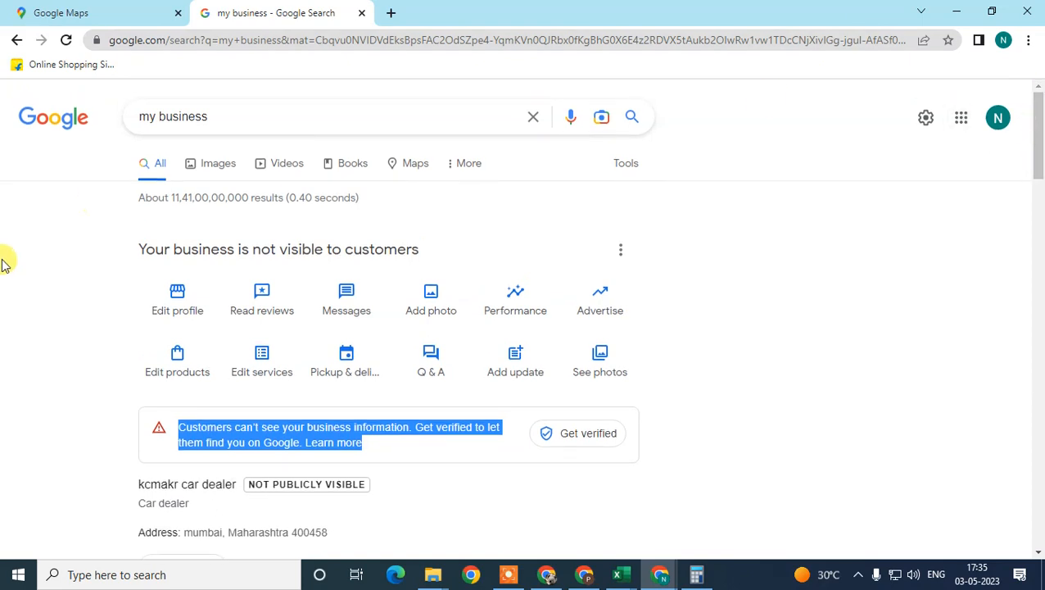
scroll(4, 262, "down", 1)
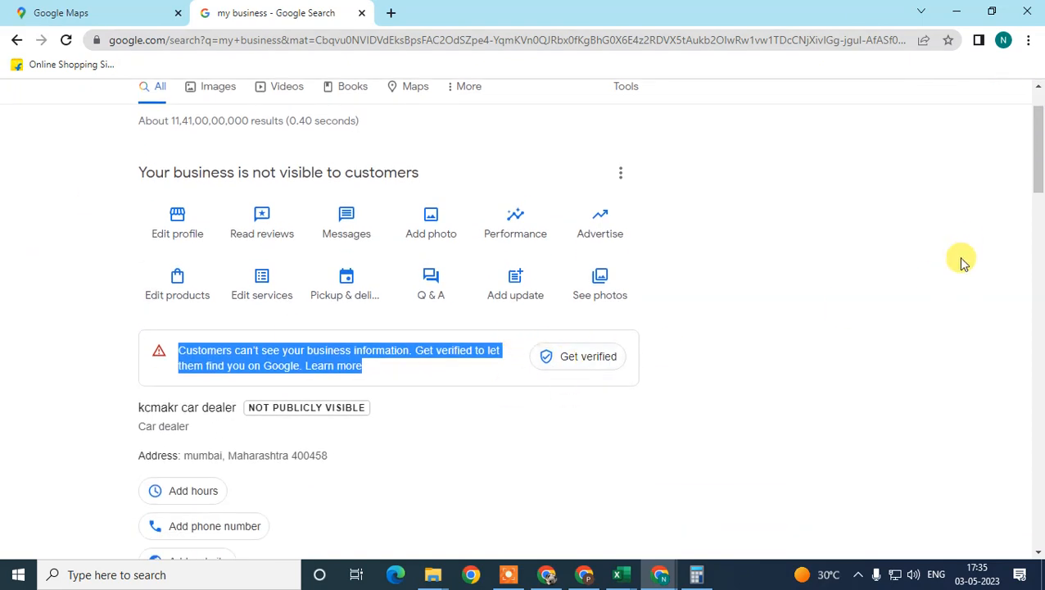
scroll(1036, 175, "up", 1)
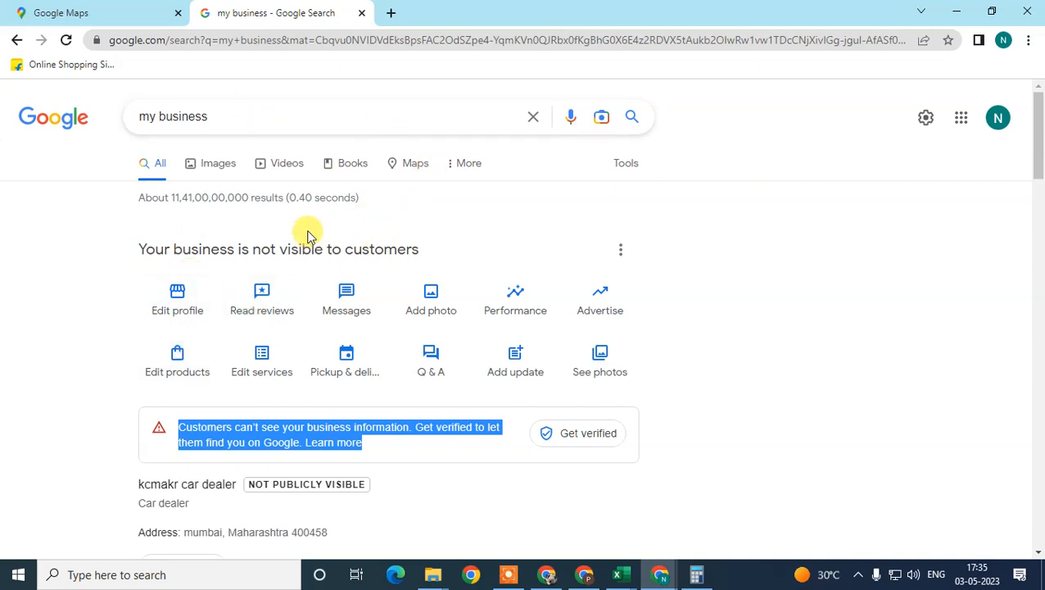
left_click_drag(114, 246, 471, 252)
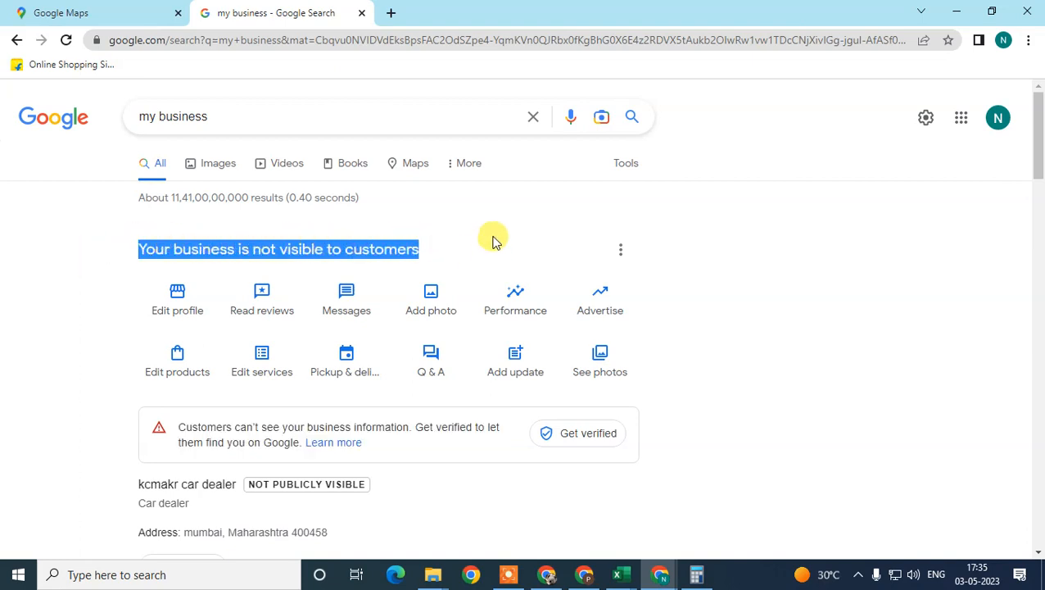
left_click(493, 238)
left_click_drag(177, 249, 434, 303)
scroll(575, 315, "down", 2)
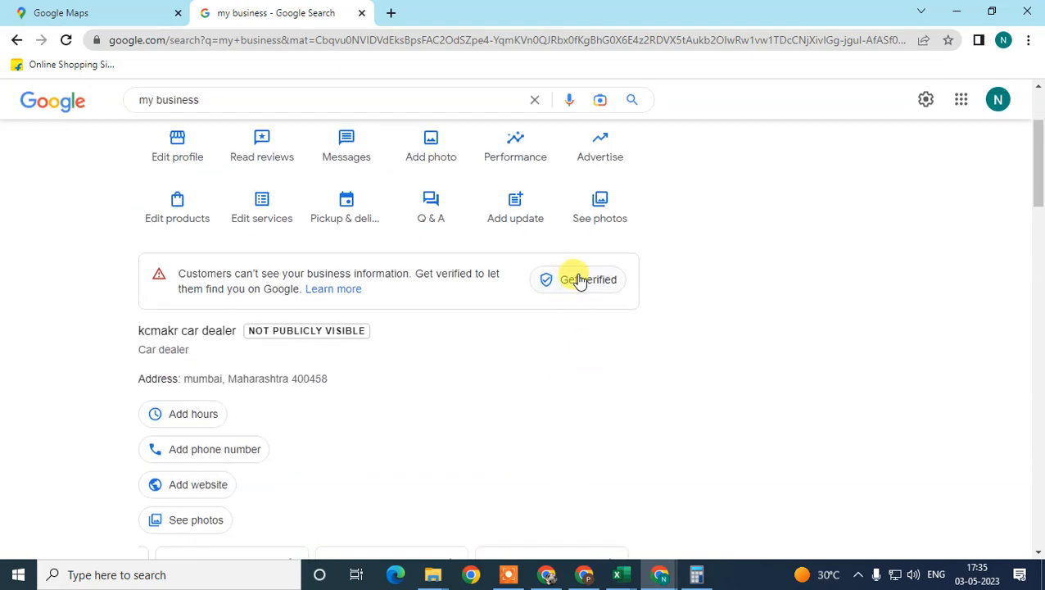
Start verifying the business, check the suggested existing profiles, and confirm "None of these"
left_click(579, 278)
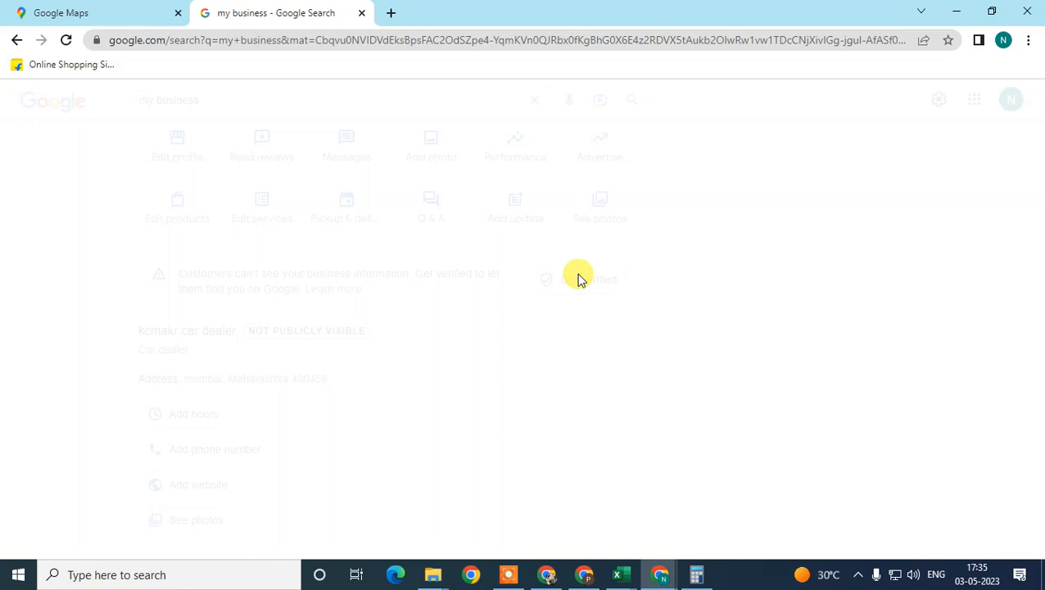
scroll(567, 363, "down", 5)
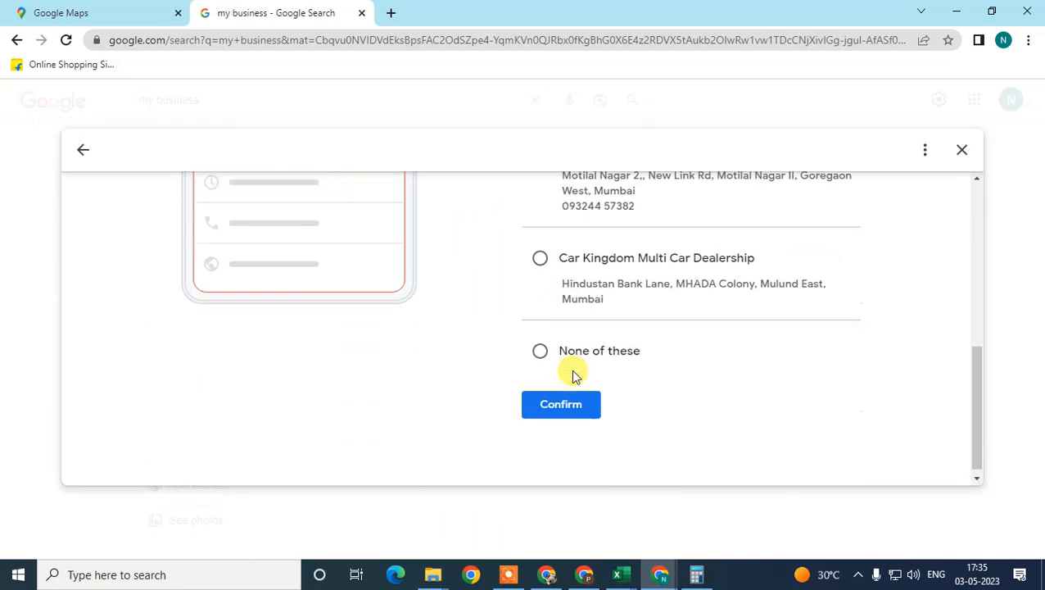
scroll(572, 368, "up", 5)
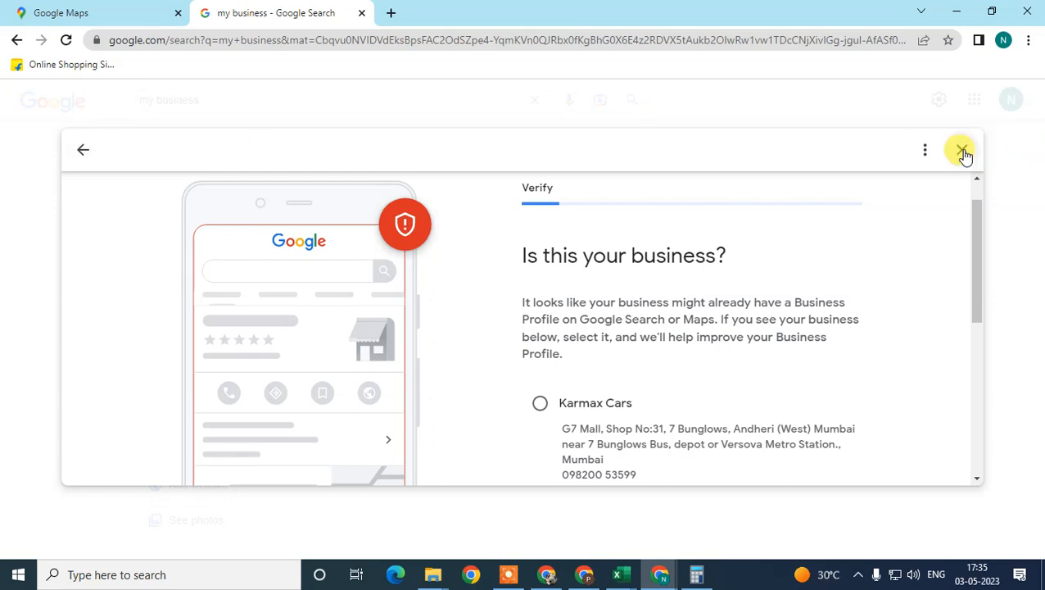
scroll(655, 311, "down", 5)
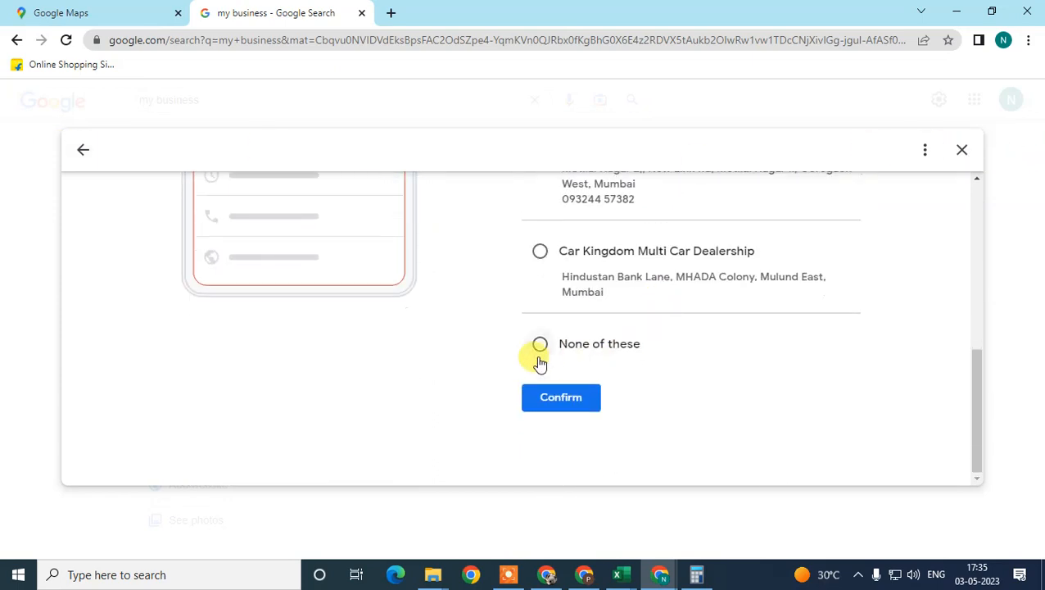
scroll(564, 345, "up", 5)
scroll(541, 352, "down", 5)
left_click(540, 346)
left_click(557, 395)
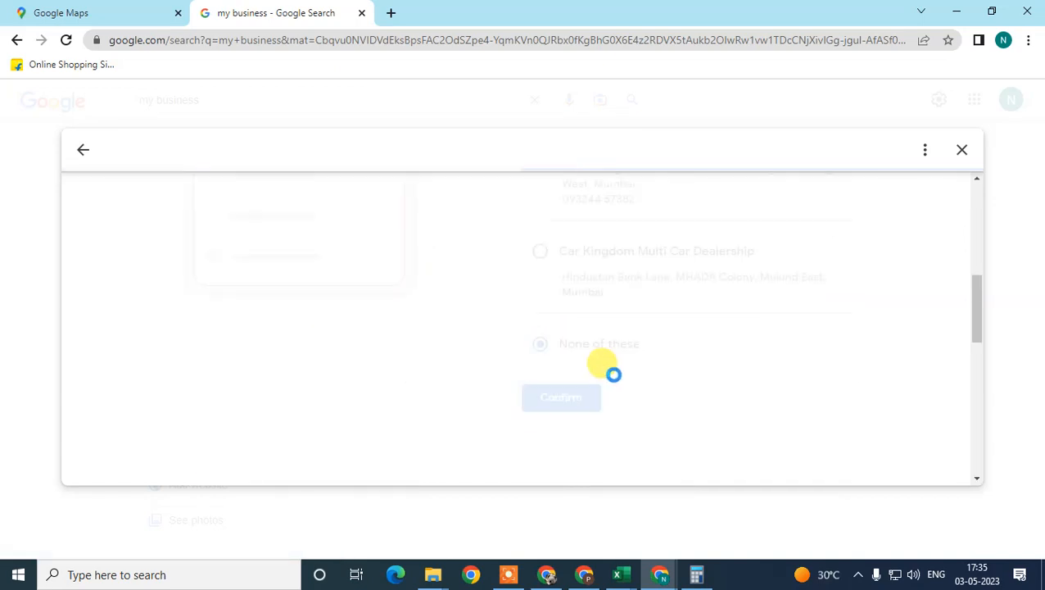
Look over the phone number request and exit the verification without entering a number, confirming the exit
scroll(614, 373, "down", 3)
scroll(636, 357, "up", 2)
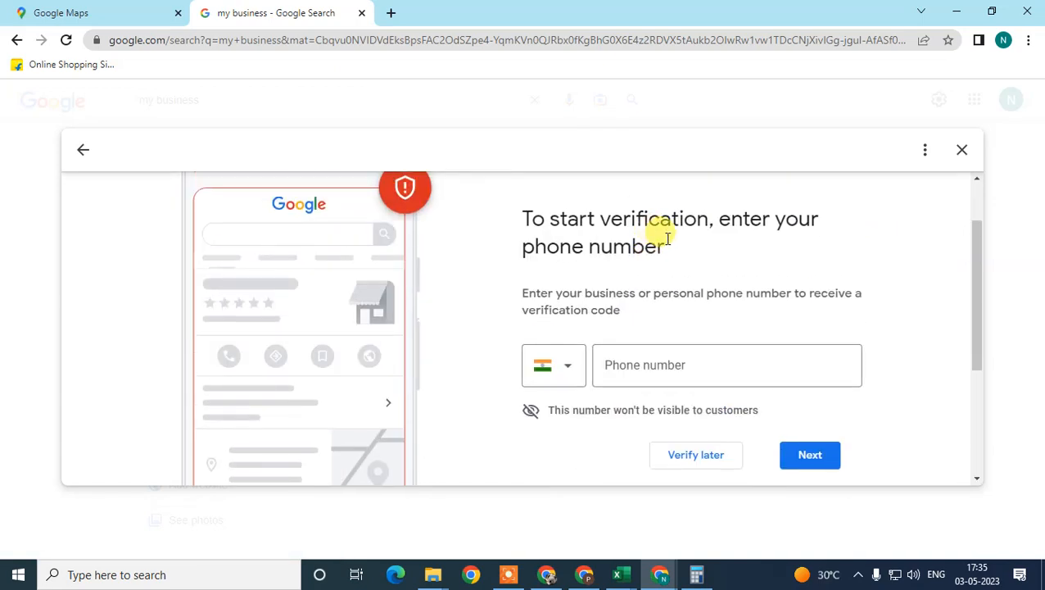
left_click(963, 152)
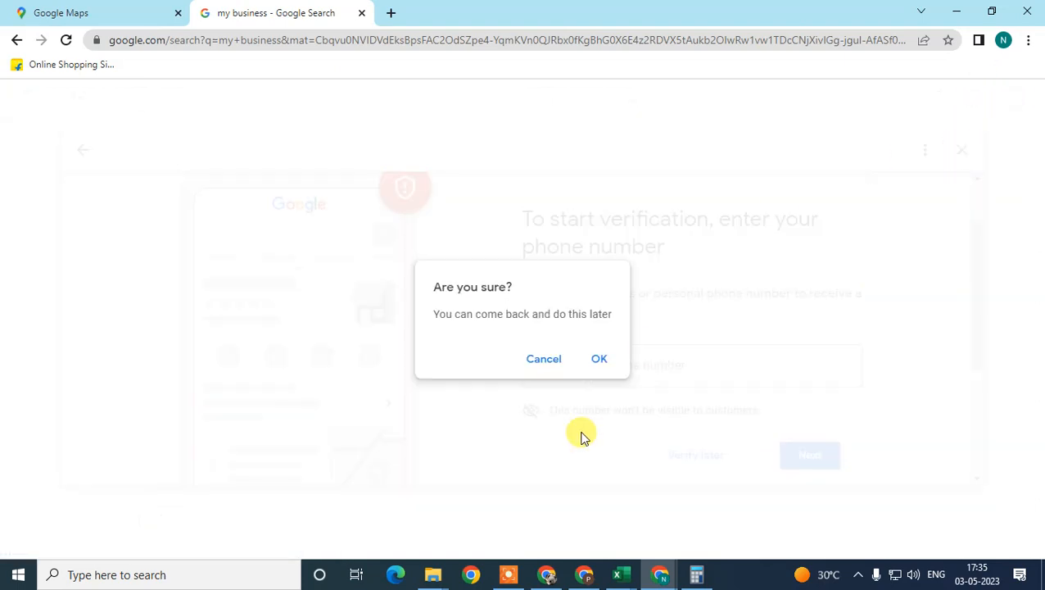
left_click(600, 365)
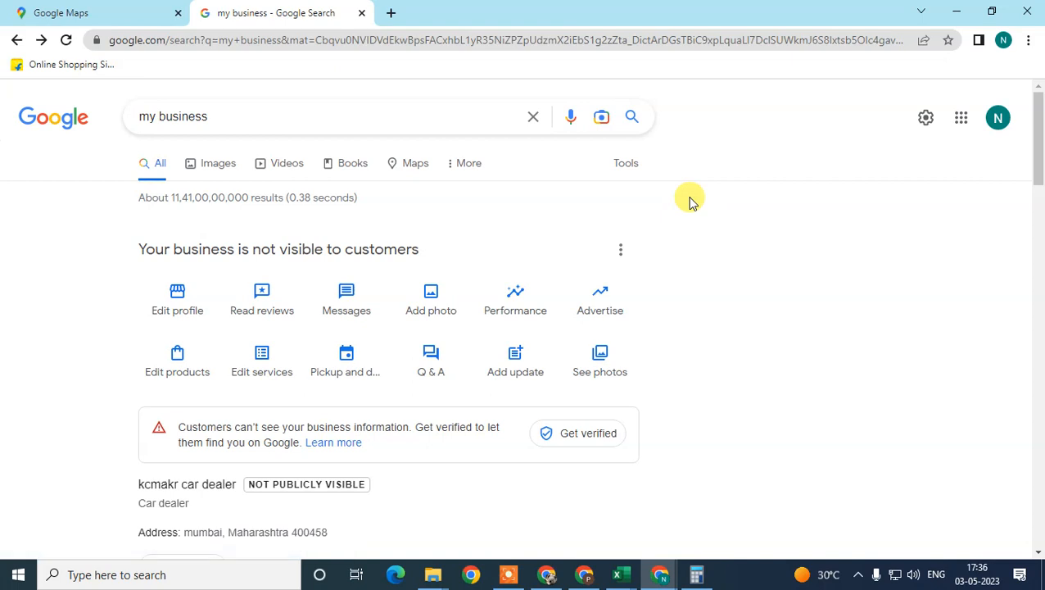
Minimize all open windows to show the desktop
key("super+d")
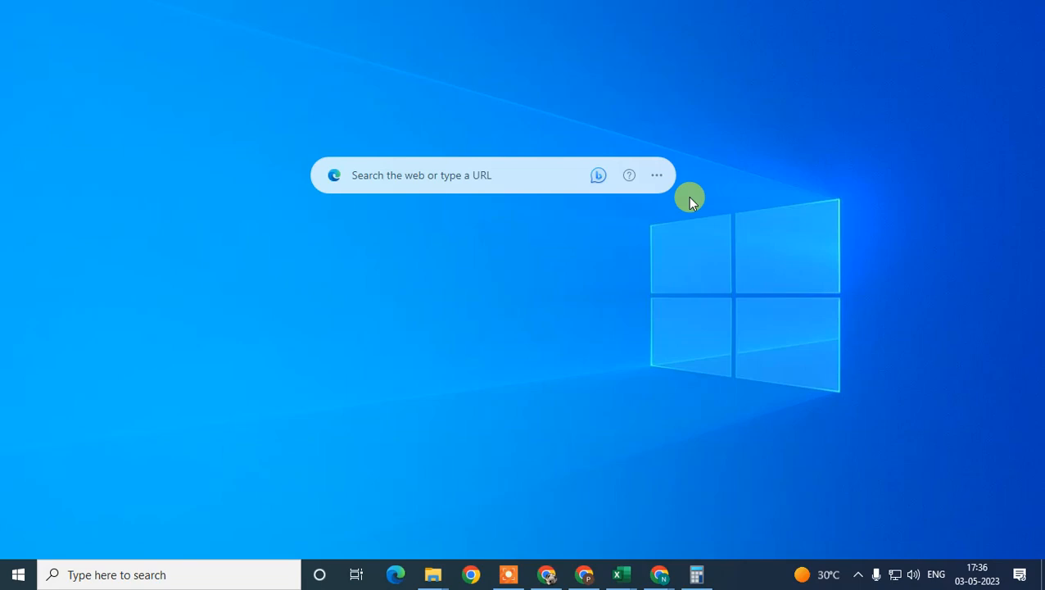